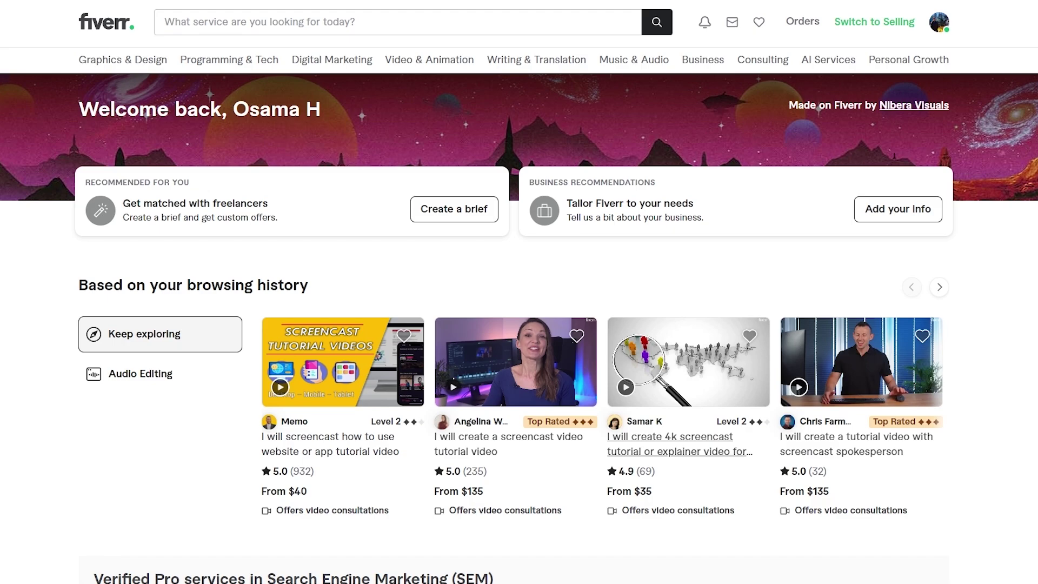
# Switch the account to selling mode and look over the seller dashboard.
pyautogui.scroll(-5, 243, 88)
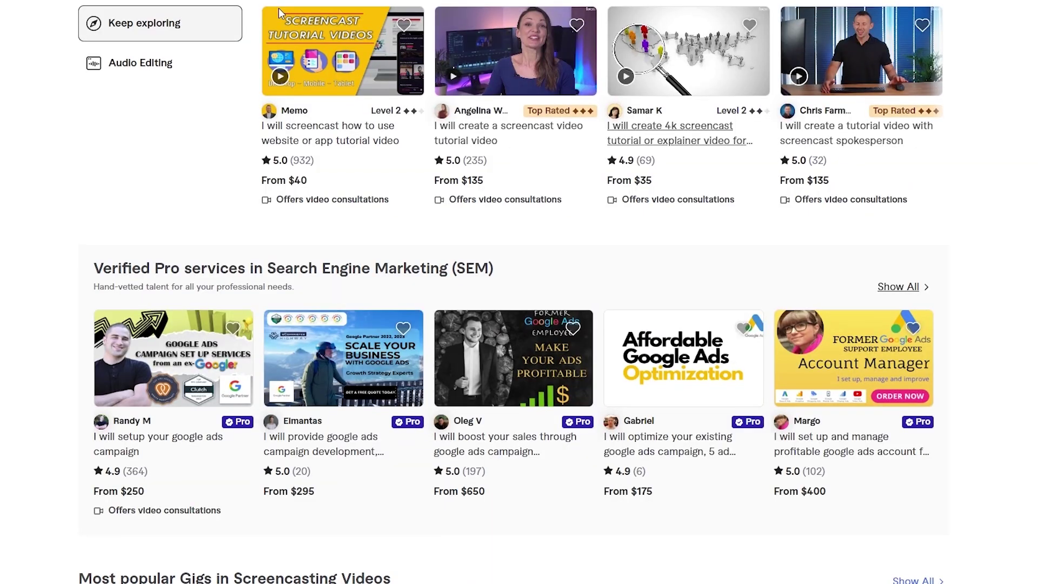
pyautogui.scroll(5, 243, 88)
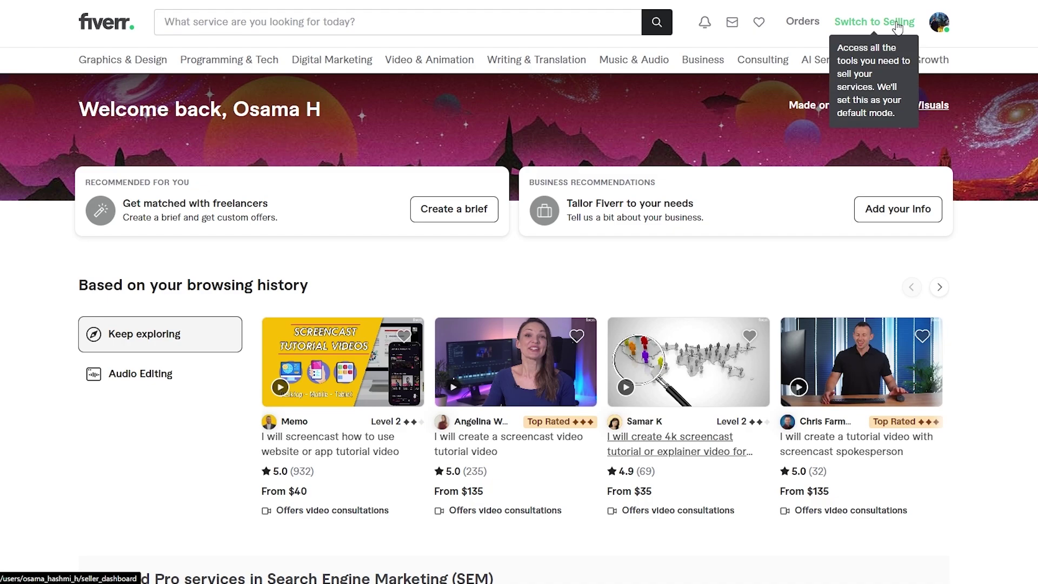
pyautogui.click(855, 27)
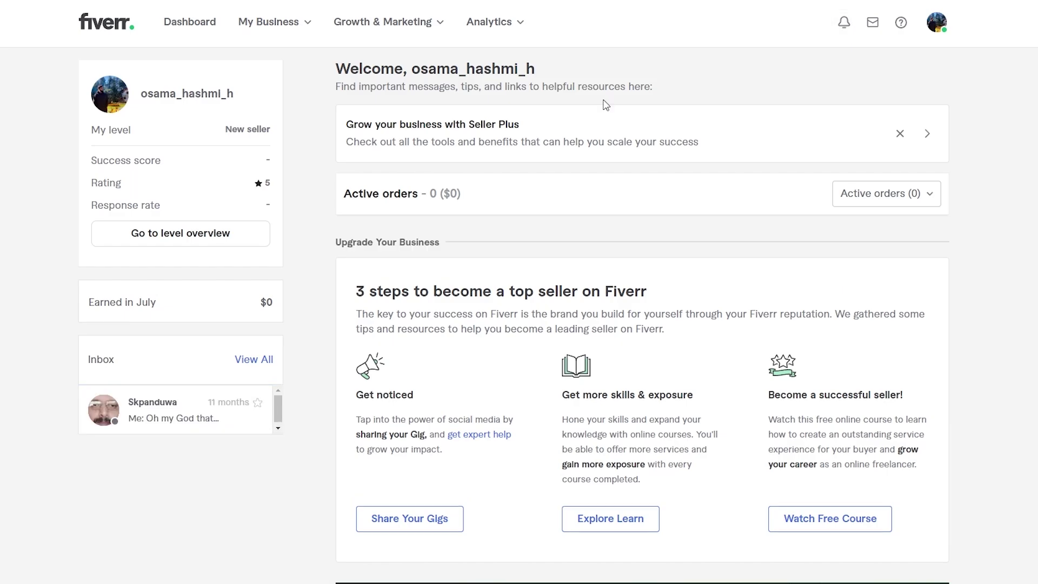
pyautogui.scroll(-9, 606, 105)
pyautogui.scroll(9, 606, 105)
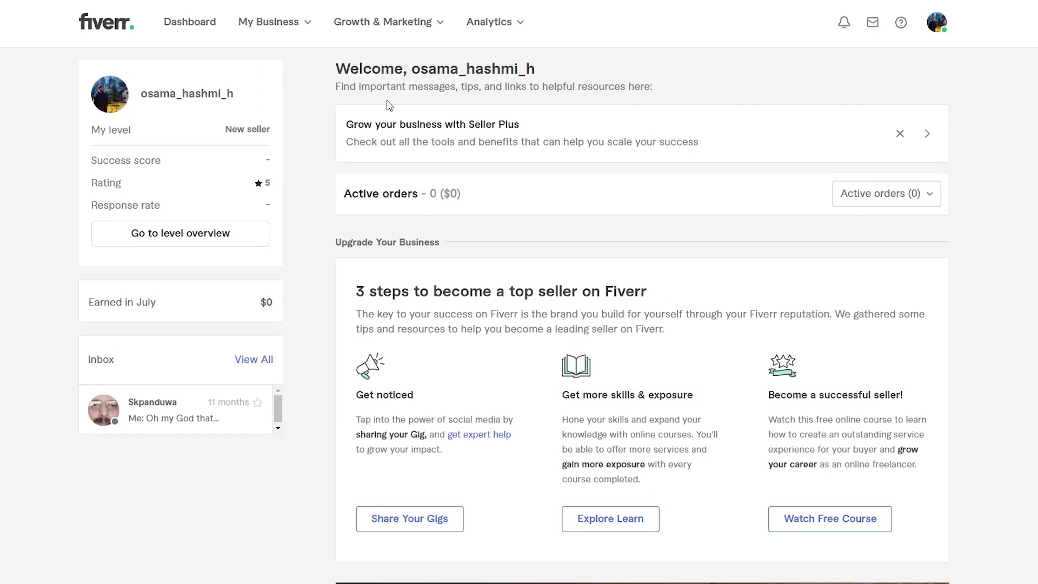
# Open the seller's Gigs overview and start creating a new gig.
pyautogui.click(290, 28)
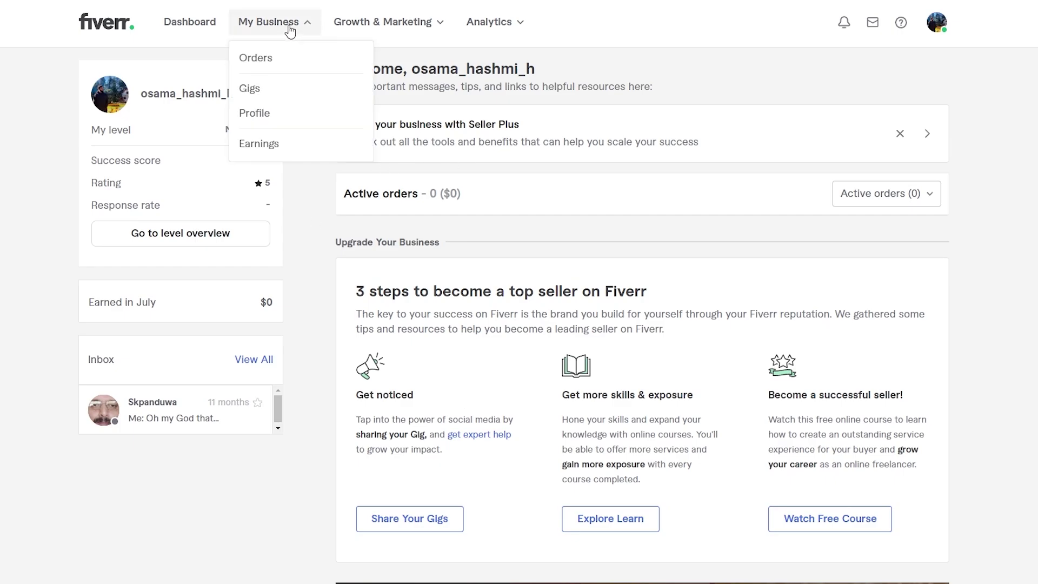
pyautogui.click(241, 94)
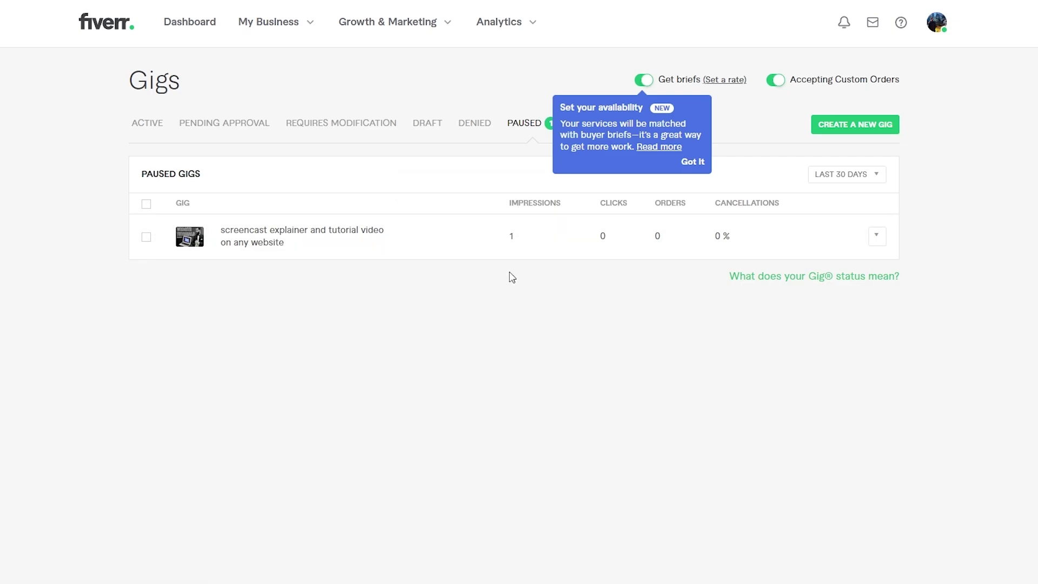
pyautogui.click(828, 134)
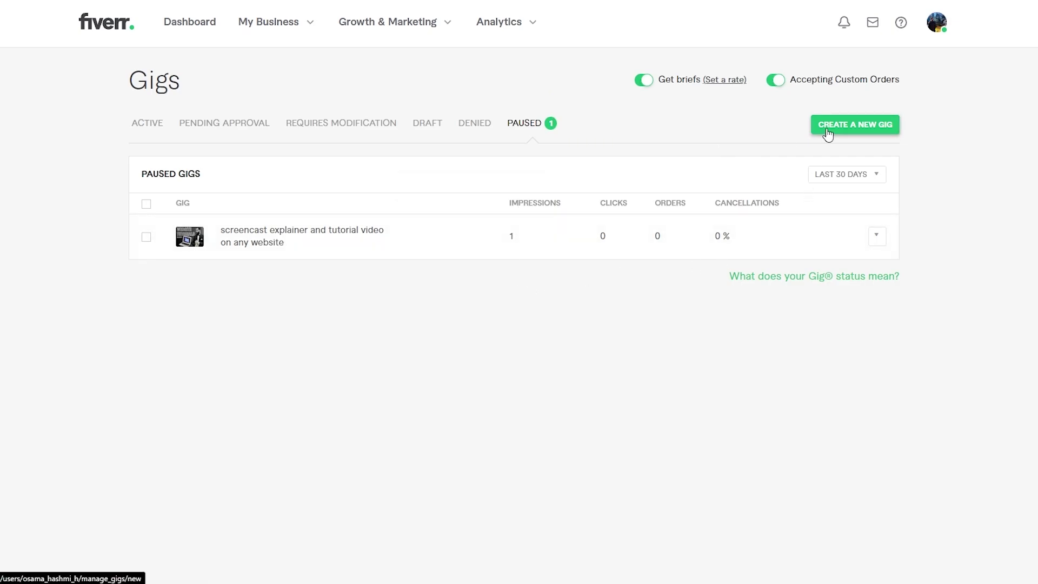
# Examine the gig title, category and search tag fields on the new gig's Overview form.
pyautogui.moveTo(219, 161); pyautogui.dragTo(307, 168)
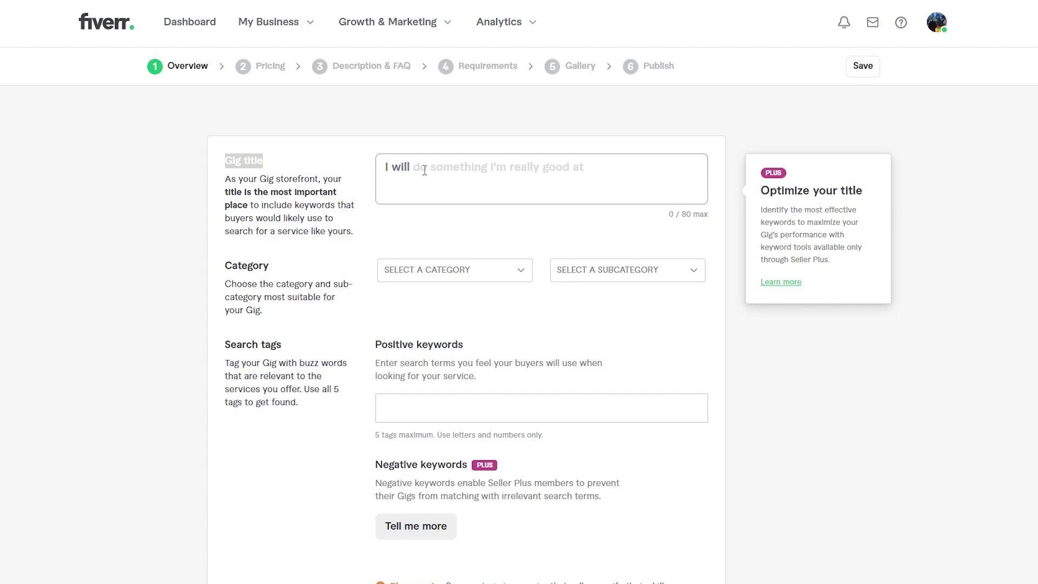
pyautogui.click(488, 170)
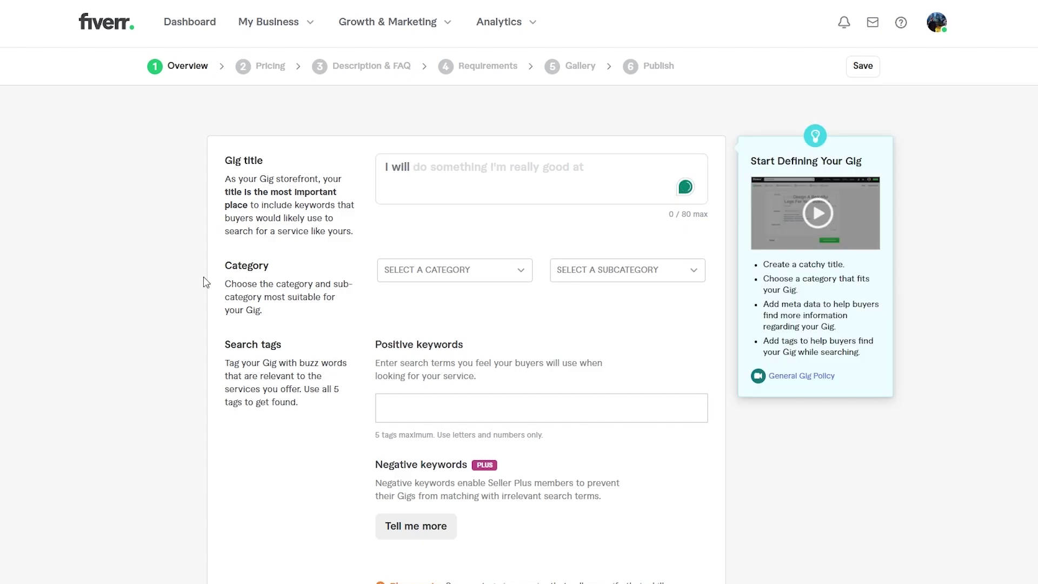
pyautogui.moveTo(202, 282); pyautogui.dragTo(265, 267)
pyautogui.scroll(-4, 465, 339)
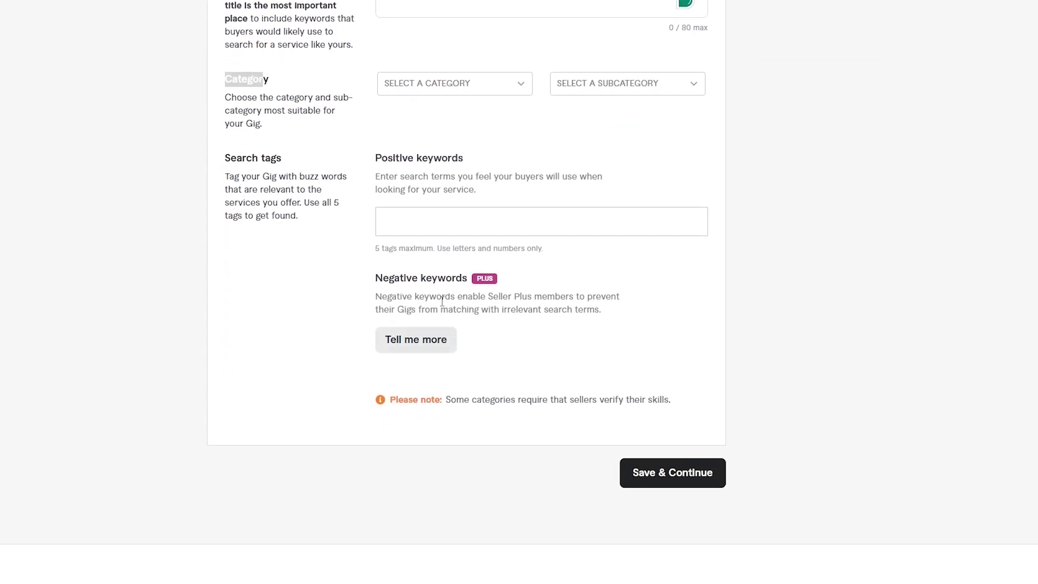
pyautogui.moveTo(259, 164); pyautogui.dragTo(320, 178)
pyautogui.click(308, 153)
pyautogui.scroll(4, 305, 155)
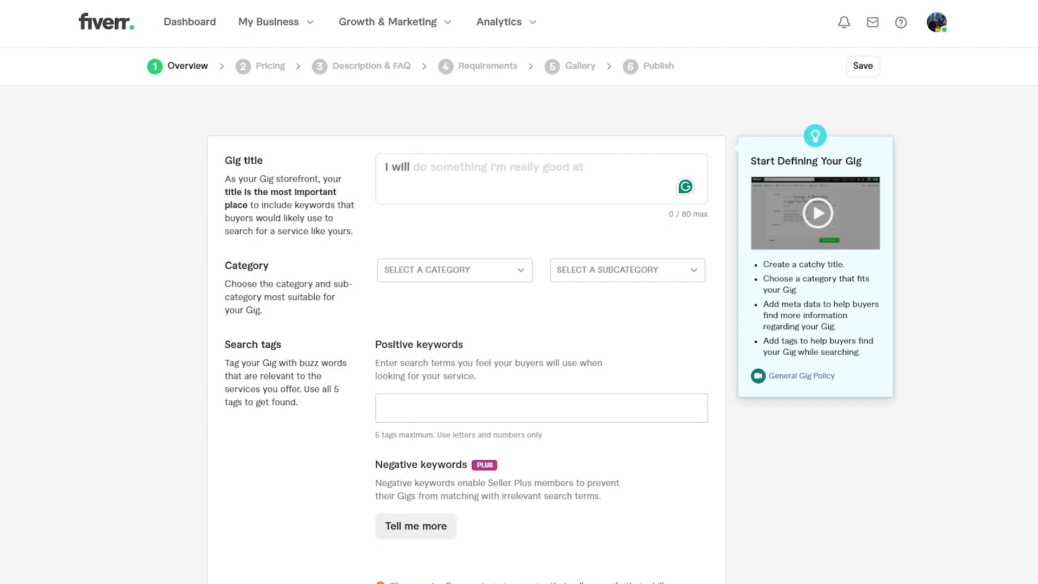
# Switch back to buying mode and browse the recommended and popular gigs on the home page.
pyautogui.click(187, 22)
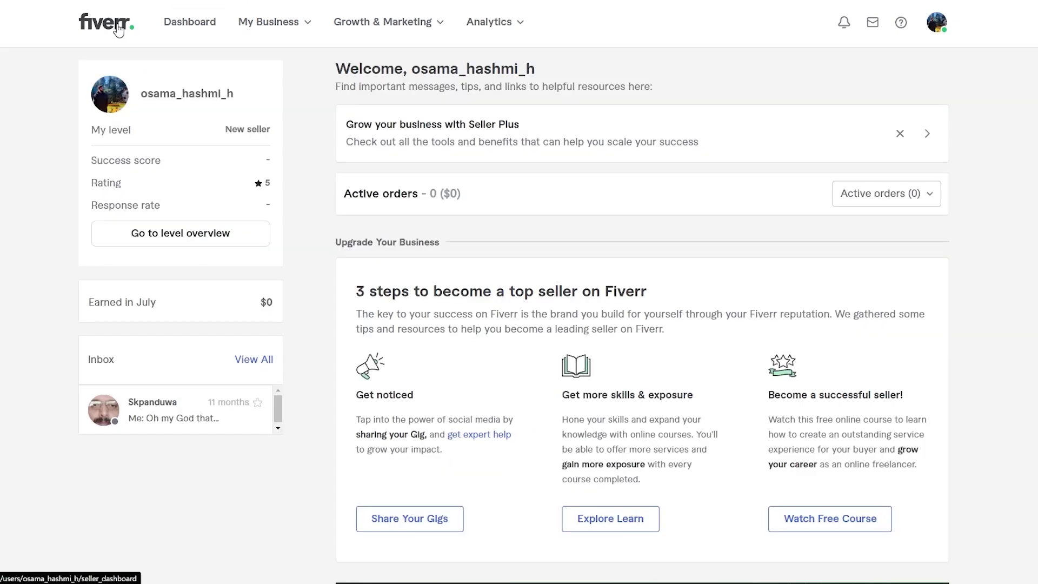
pyautogui.click(938, 27)
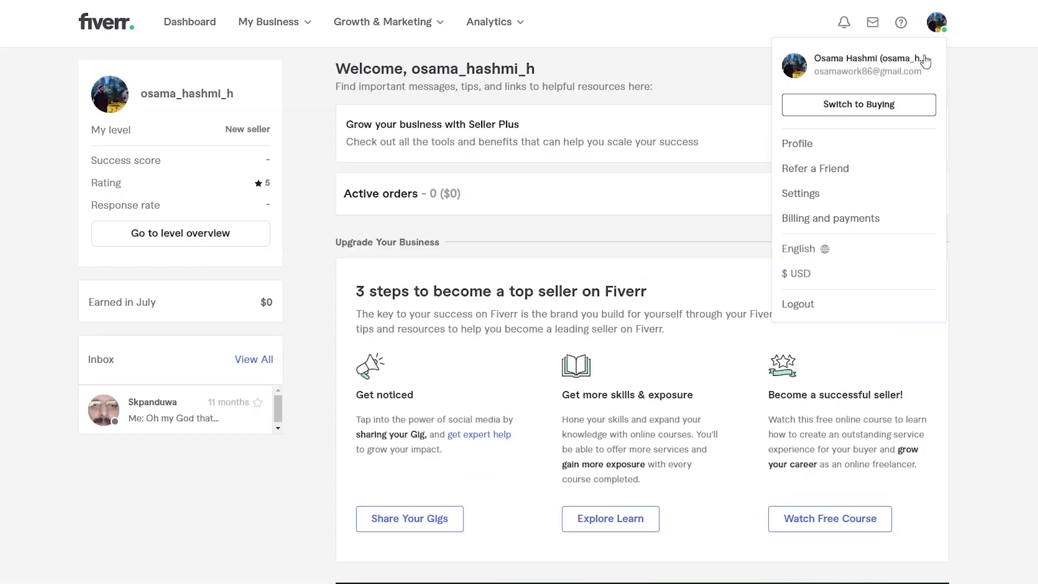
pyautogui.click(883, 111)
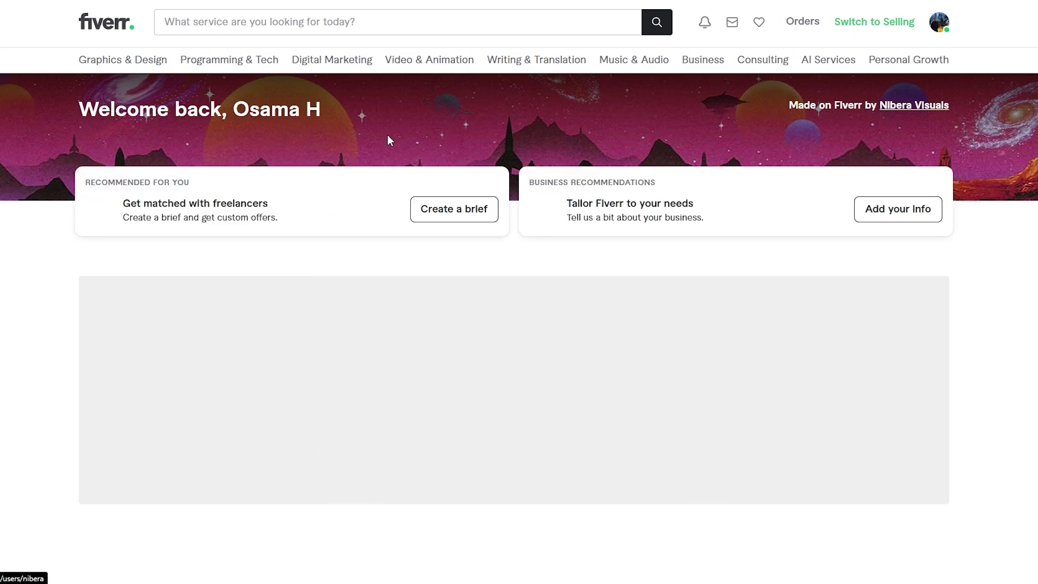
pyautogui.scroll(-10, 387, 136)
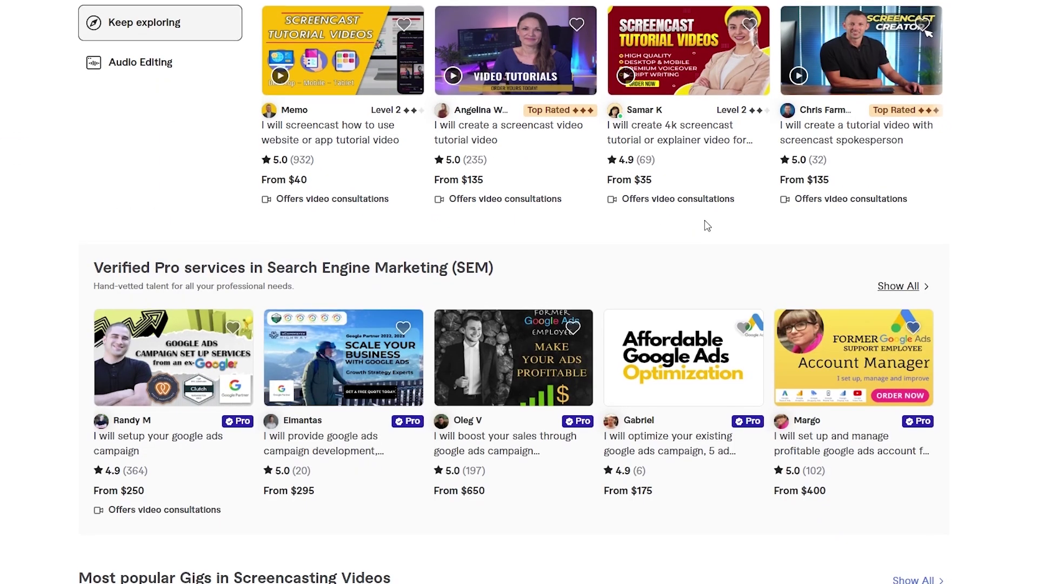
pyautogui.scroll(-6, 707, 225)
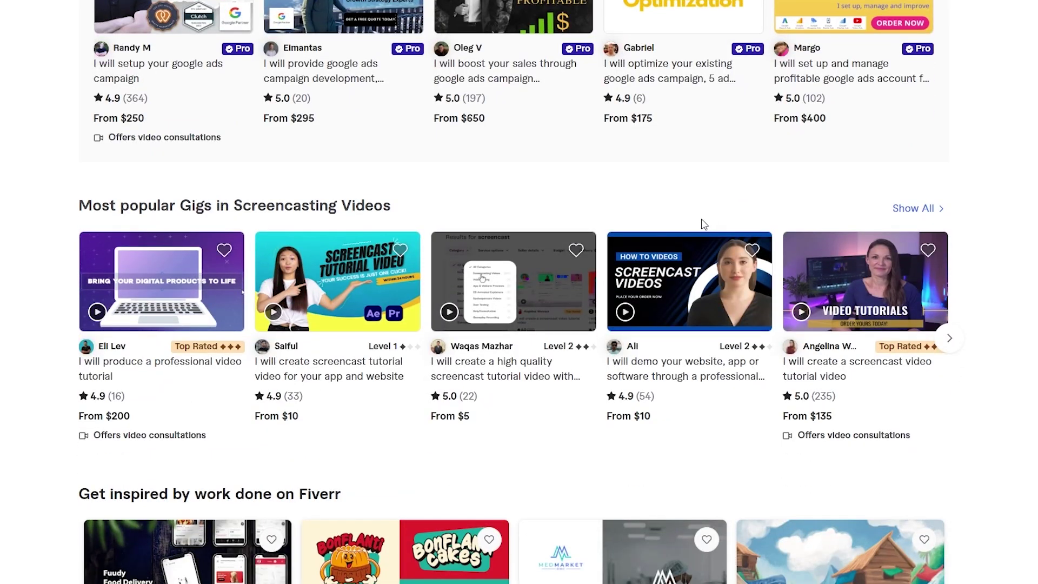
pyautogui.scroll(-5, 703, 225)
pyautogui.scroll(20, 486, 216)
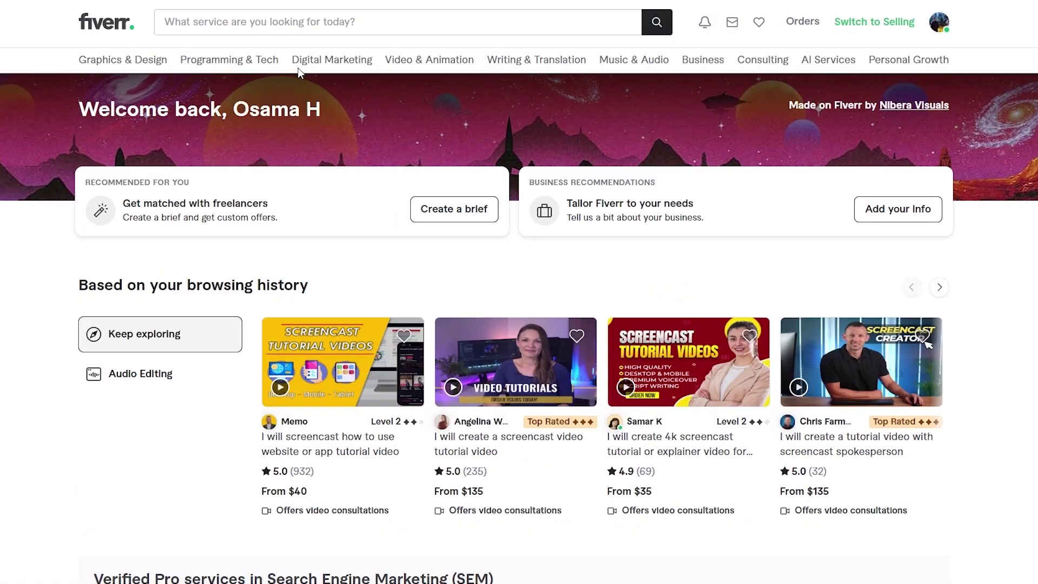
# Search the marketplace for "how to videos" and look through the resulting gigs.
pyautogui.click(316, 14)
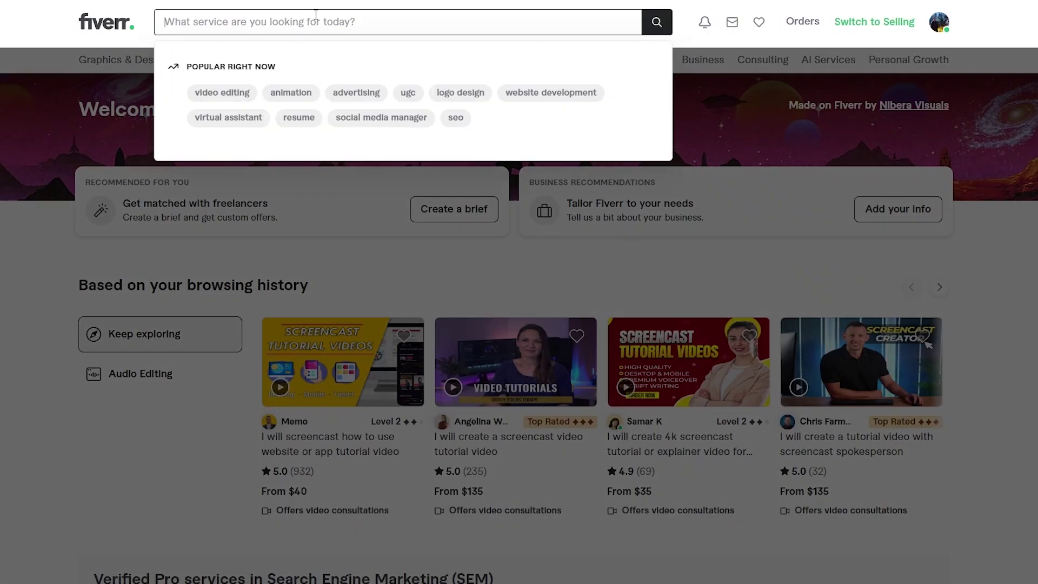
pyautogui.write('how to videos')
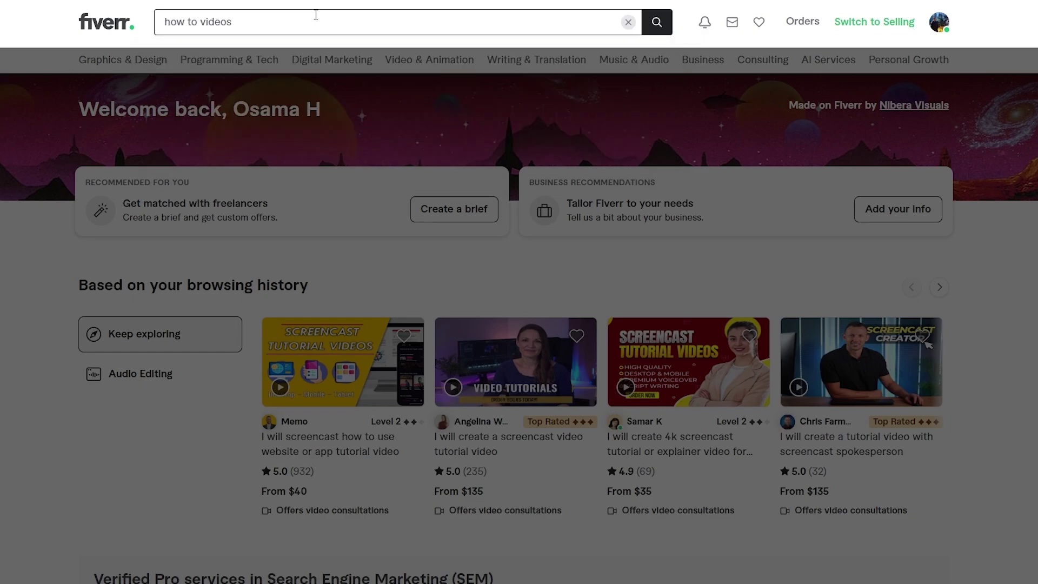
pyautogui.press('Return')
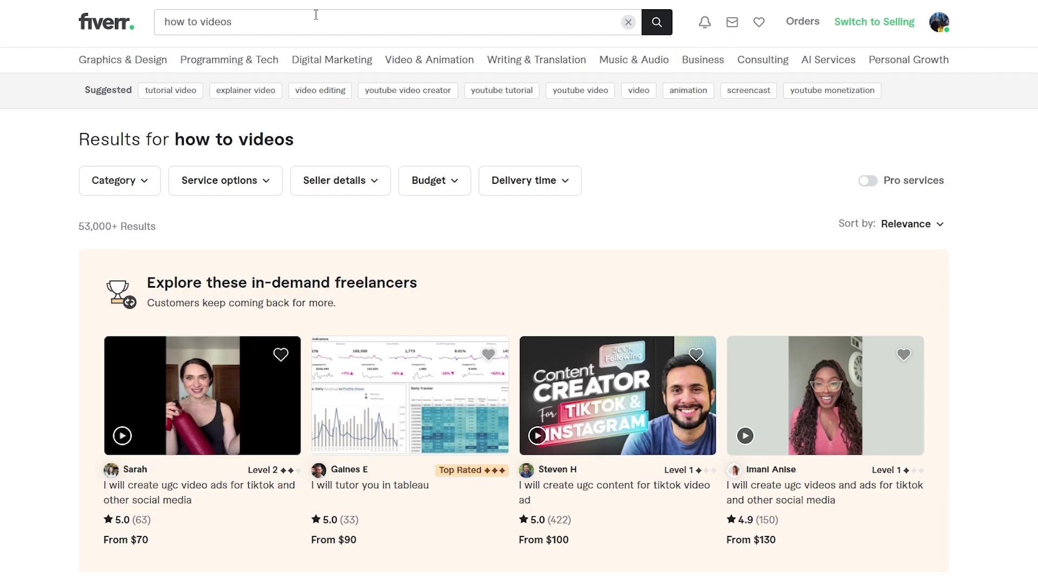
pyautogui.scroll(-5, 361, 160)
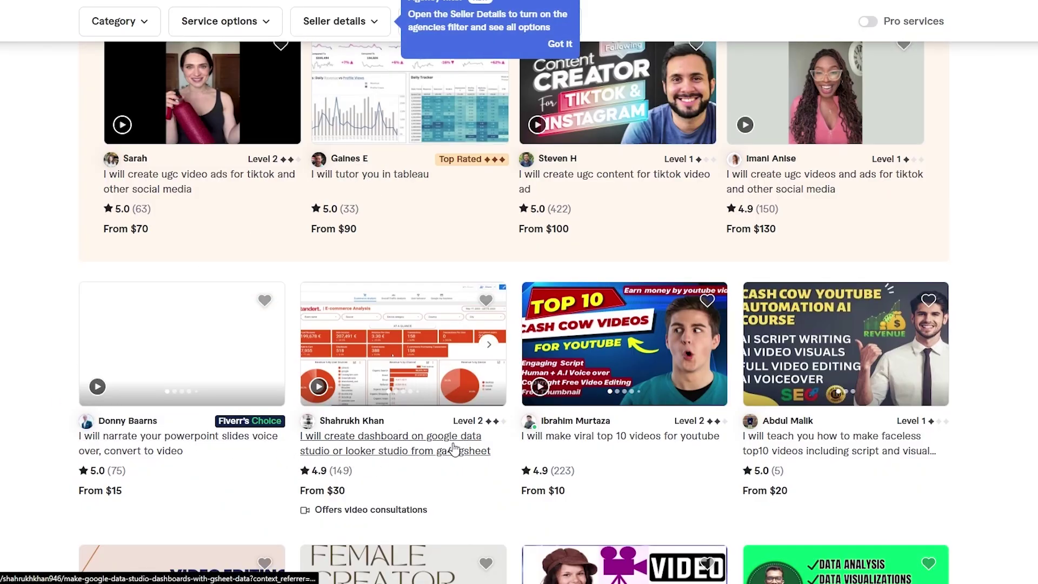
pyautogui.scroll(5, 621, 445)
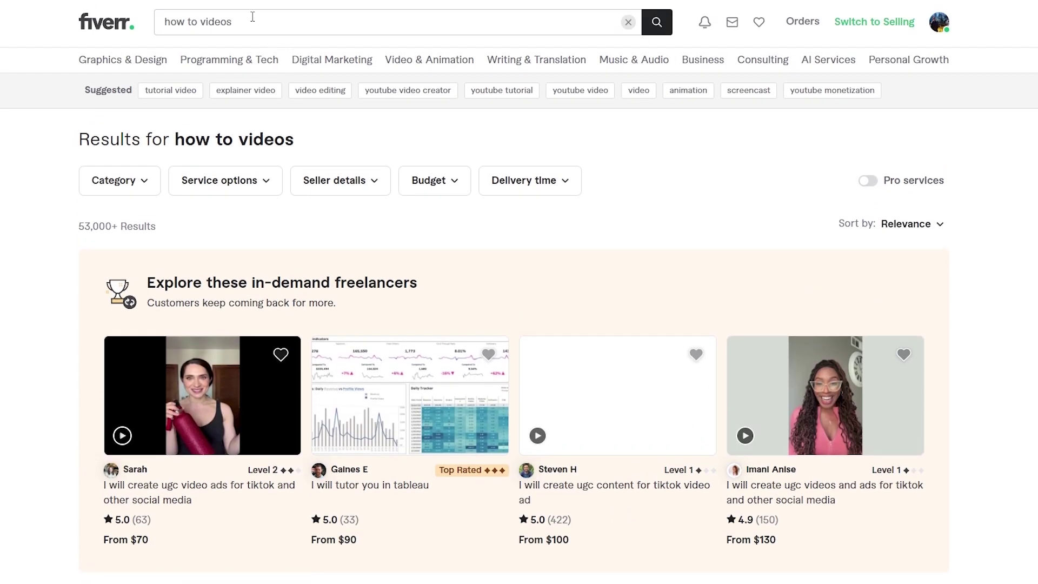
# Search the marketplace for "screen recording" and browse the gigs offered.
pyautogui.click(253, 16)
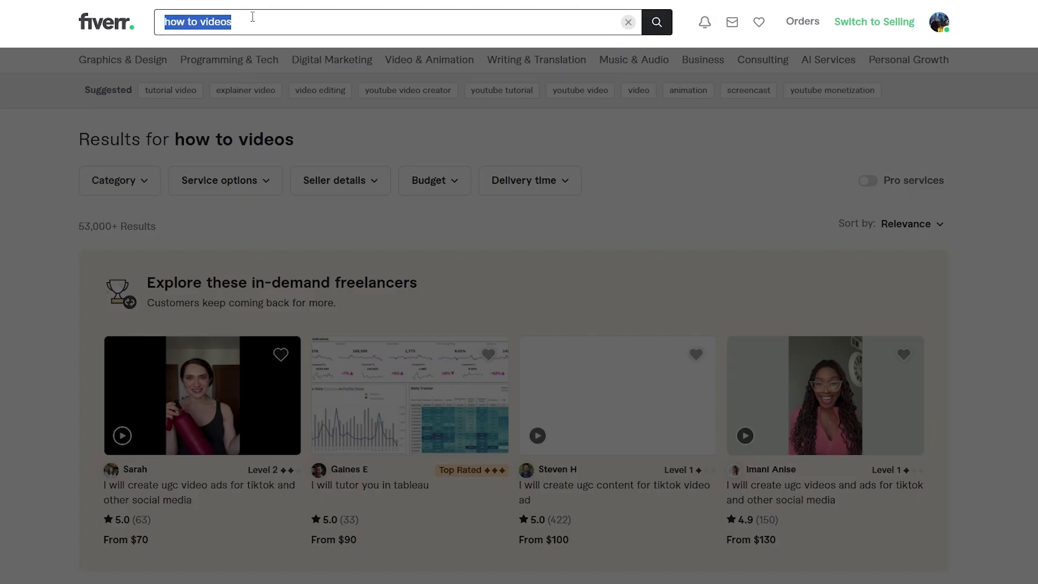
pyautogui.write('screen')
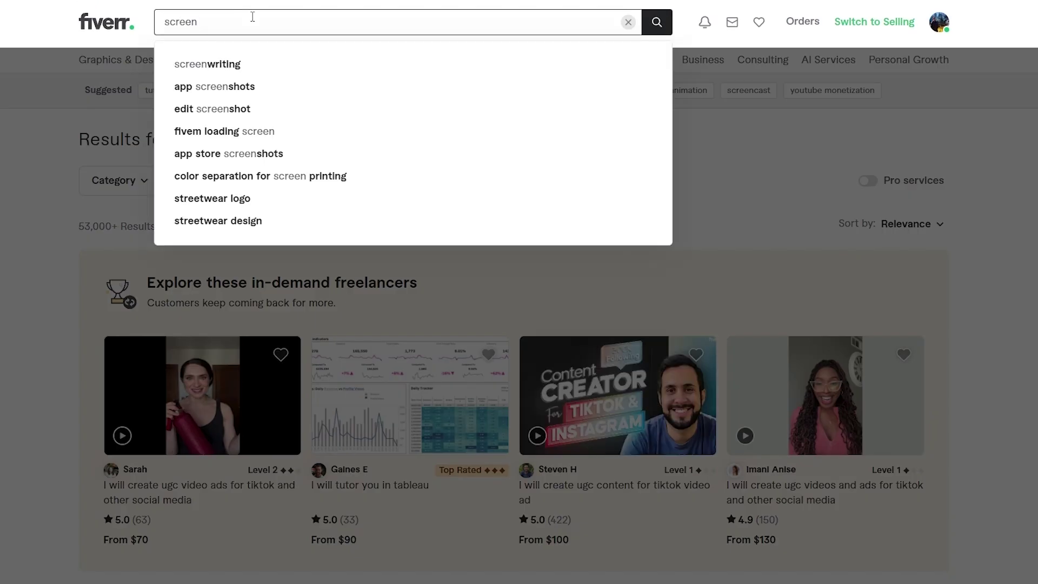
pyautogui.write(' recording')
pyautogui.press('Return')
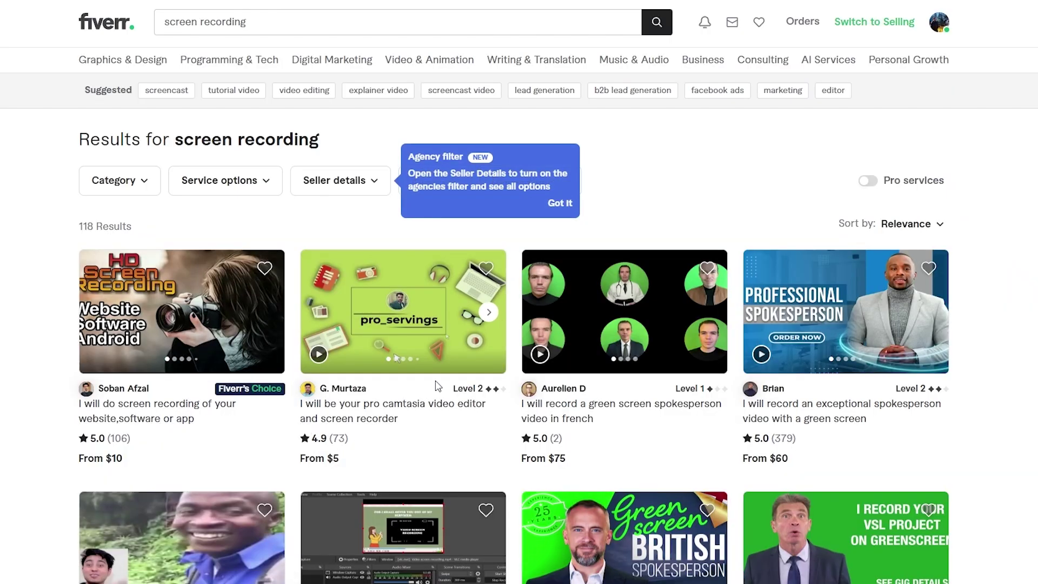
pyautogui.scroll(-5, 481, 400)
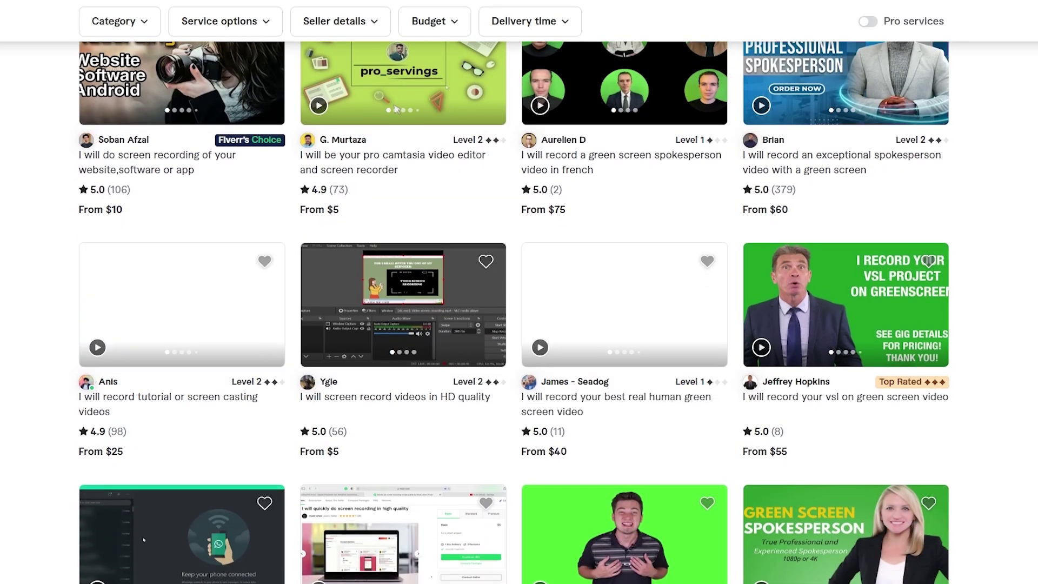
pyautogui.scroll(-5, 396, 110)
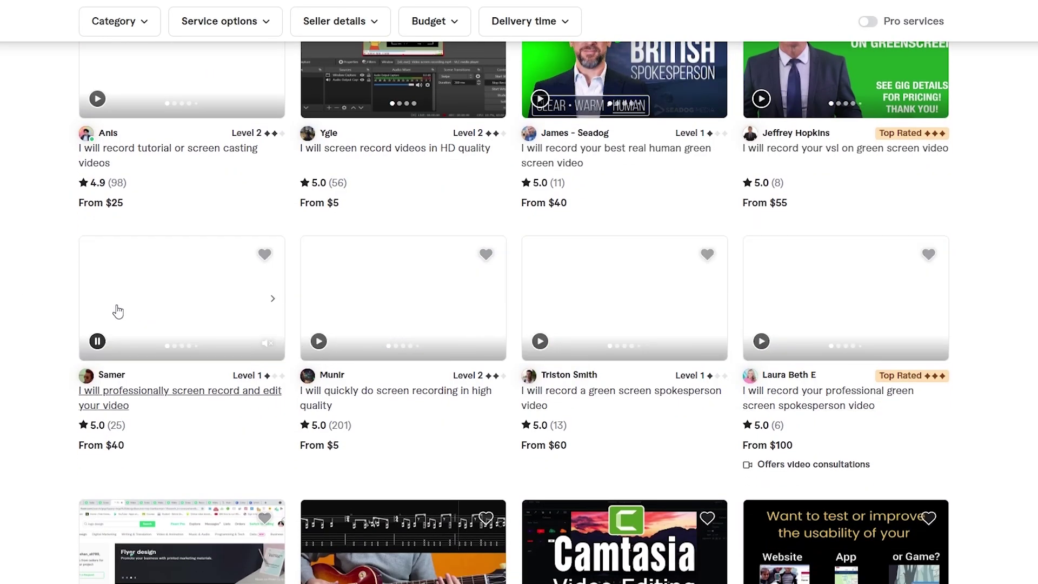
# Page through the previews of the gig offering to professionally screen record and edit videos, and browse the gigs further down.
pyautogui.click(268, 302)
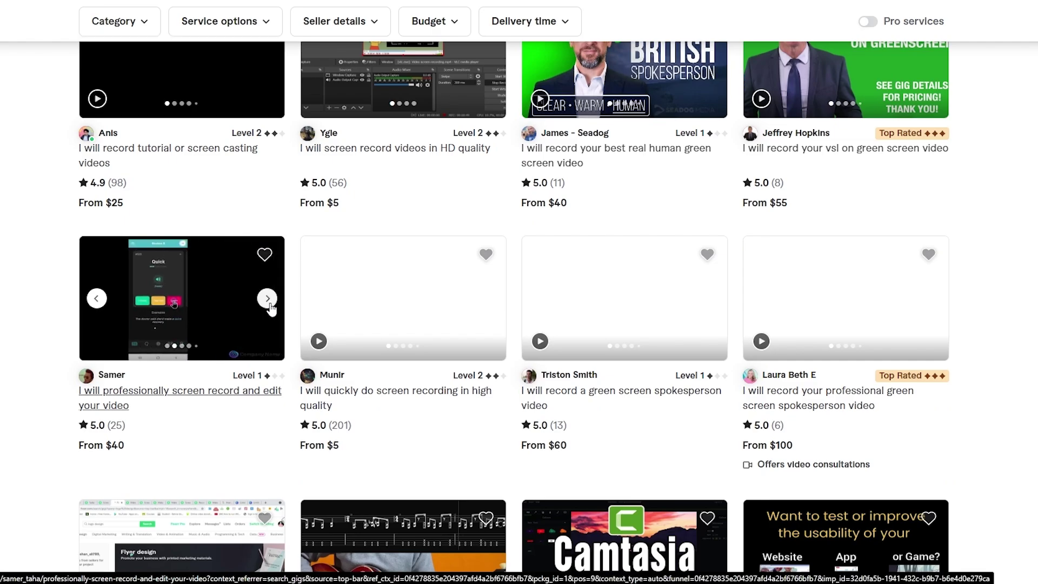
pyautogui.click(269, 304)
pyautogui.click(269, 303)
pyautogui.click(268, 303)
pyautogui.scroll(-5, 269, 305)
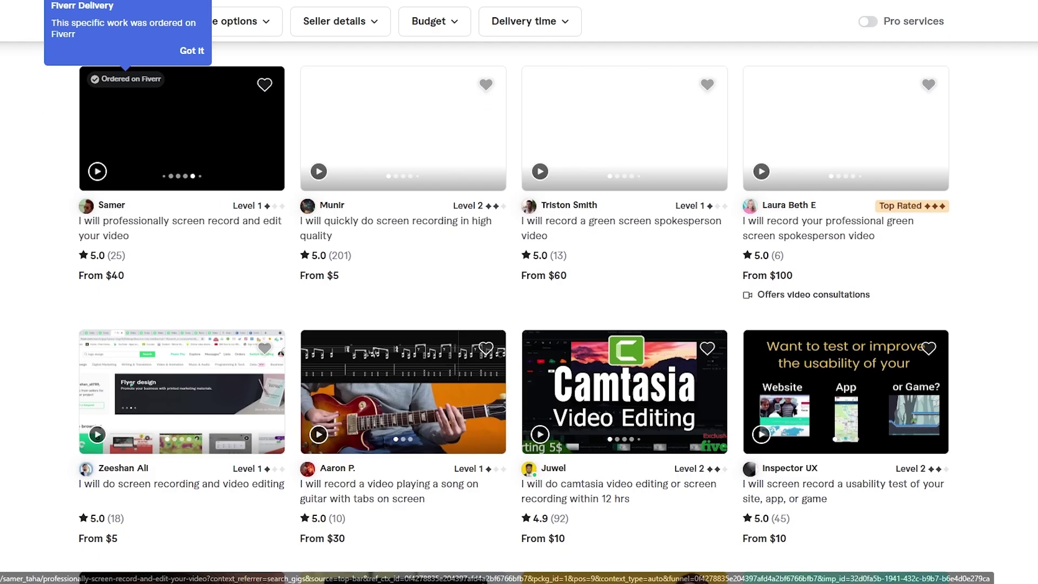
pyautogui.scroll(-4, 269, 305)
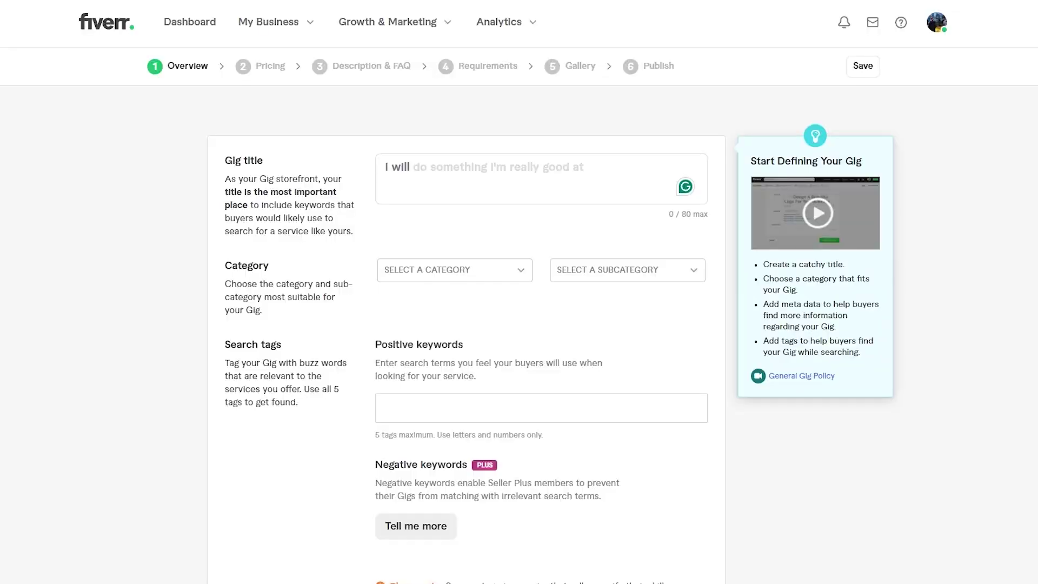
# Fill in the new gig's title as "I will screen record tutorials of websites and Apps".
pyautogui.click(435, 193)
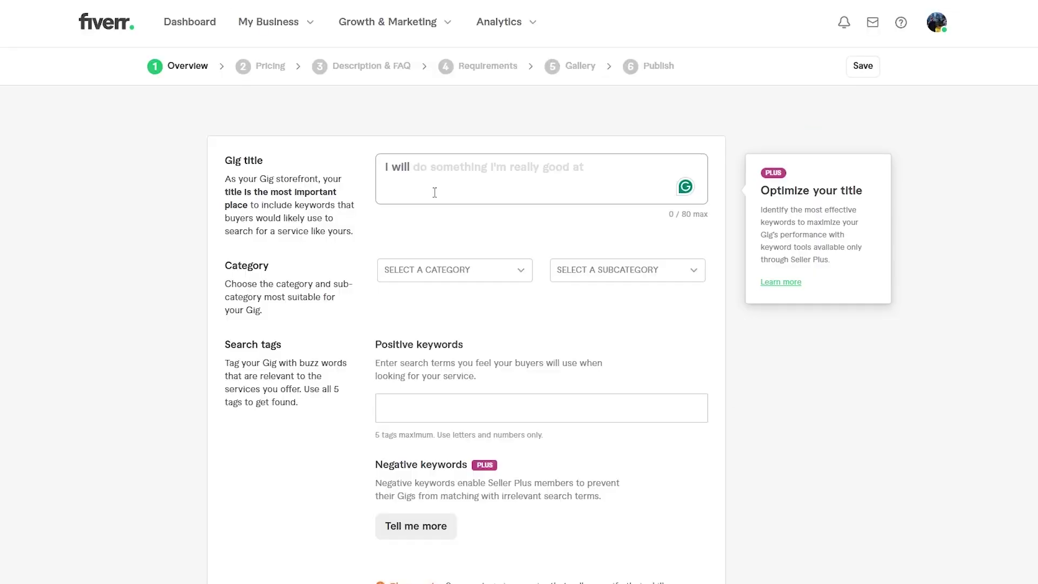
pyautogui.write('screenca')
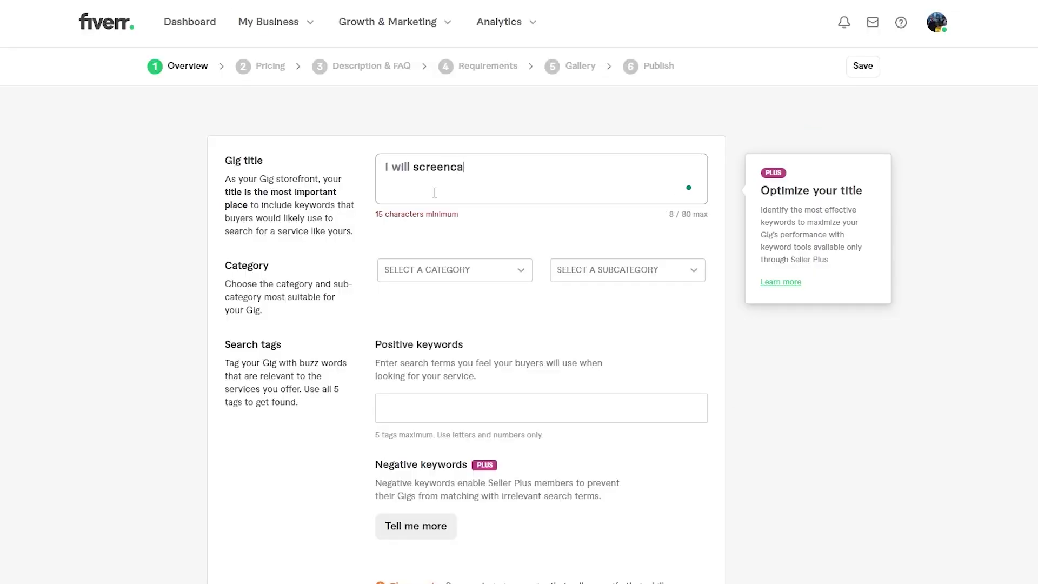
pyautogui.write('st your')
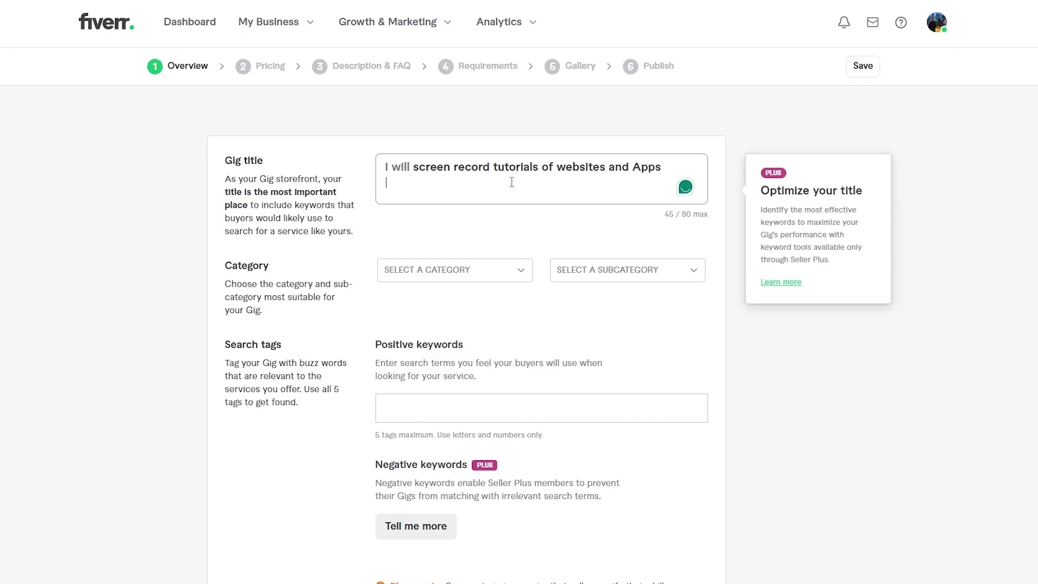
pyautogui.press('BackSpace')
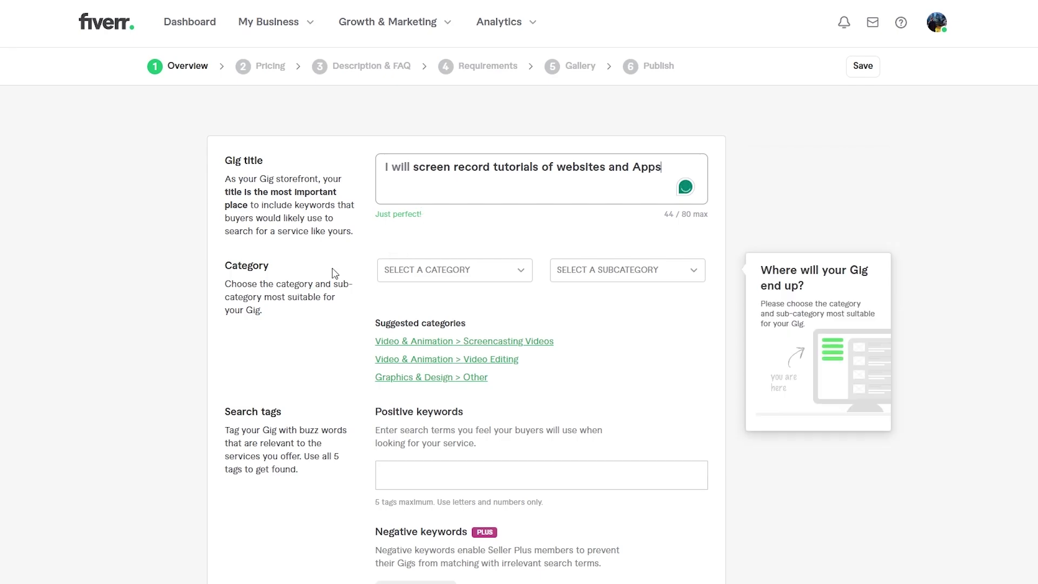
# Assign the gig to the suggested category Video & Animation > Screencasting Videos.
pyautogui.moveTo(223, 267); pyautogui.dragTo(272, 270)
pyautogui.click(396, 275)
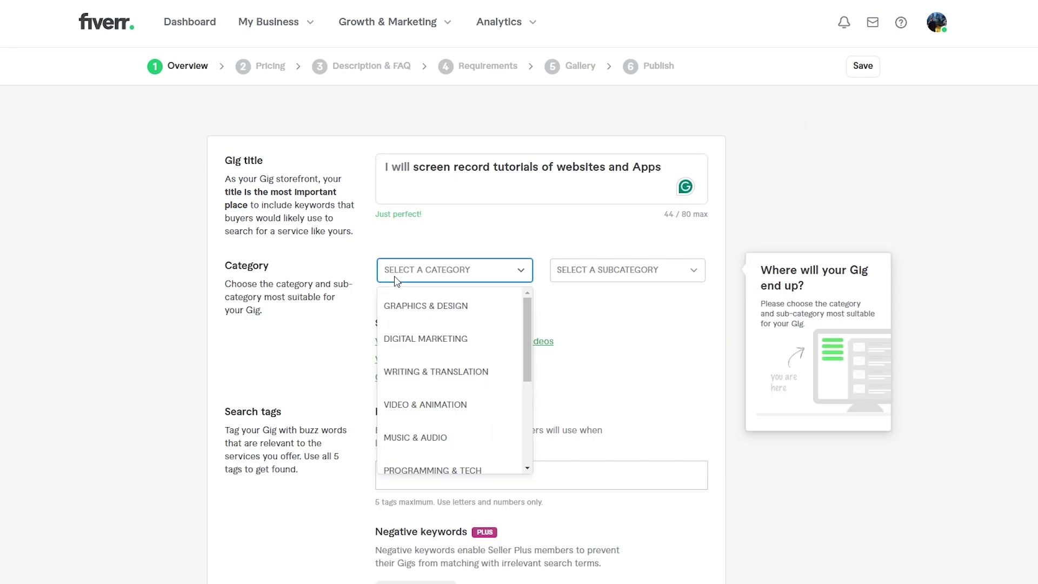
pyautogui.click(303, 284)
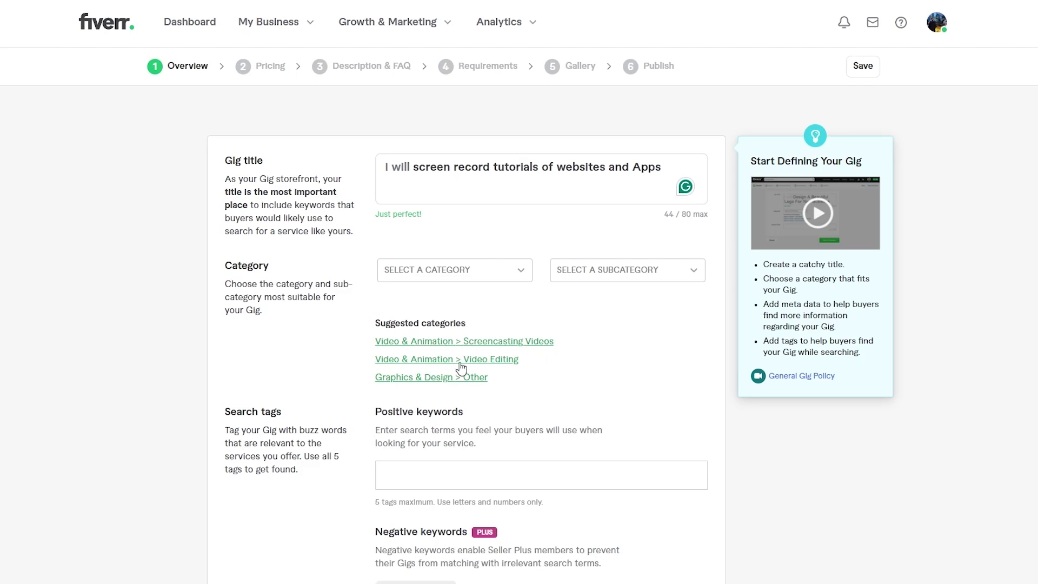
pyautogui.click(456, 342)
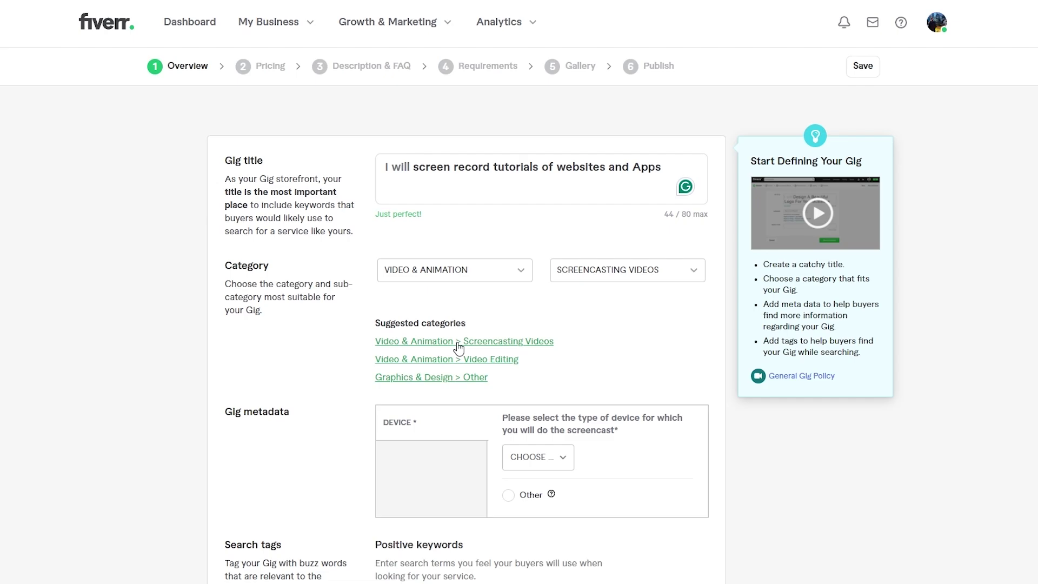
# Set the gig's screencast device type to Other and describe it as "Desktop, Mobile".
pyautogui.scroll(-2, 238, 412)
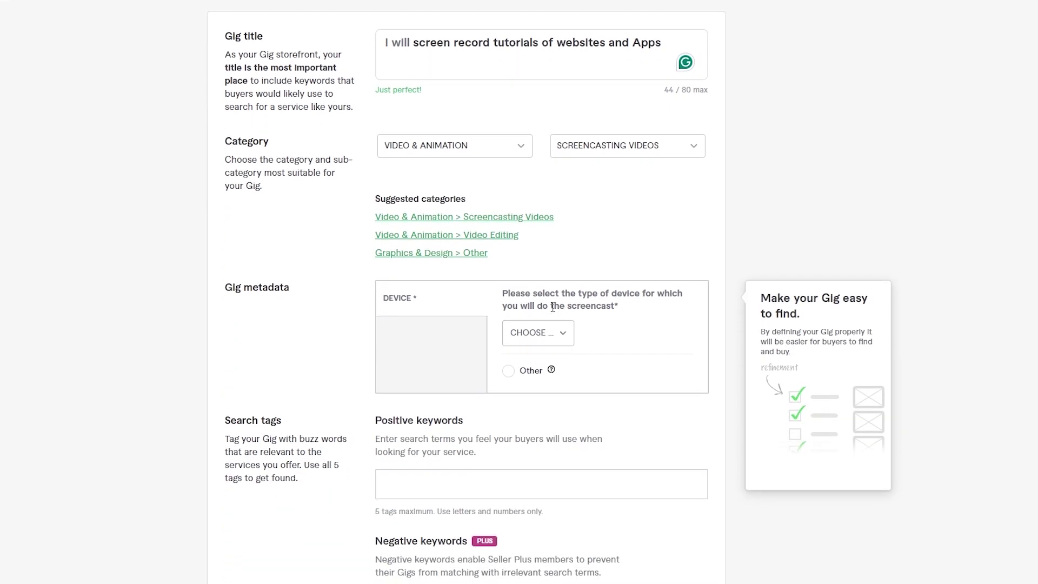
pyautogui.click(558, 335)
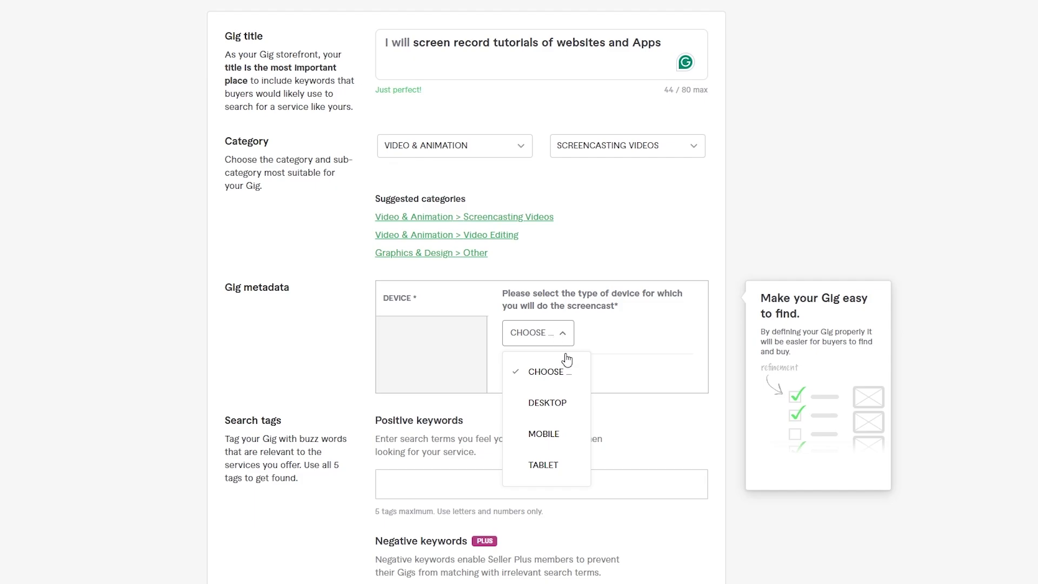
pyautogui.click(560, 401)
pyautogui.moveTo(551, 370)
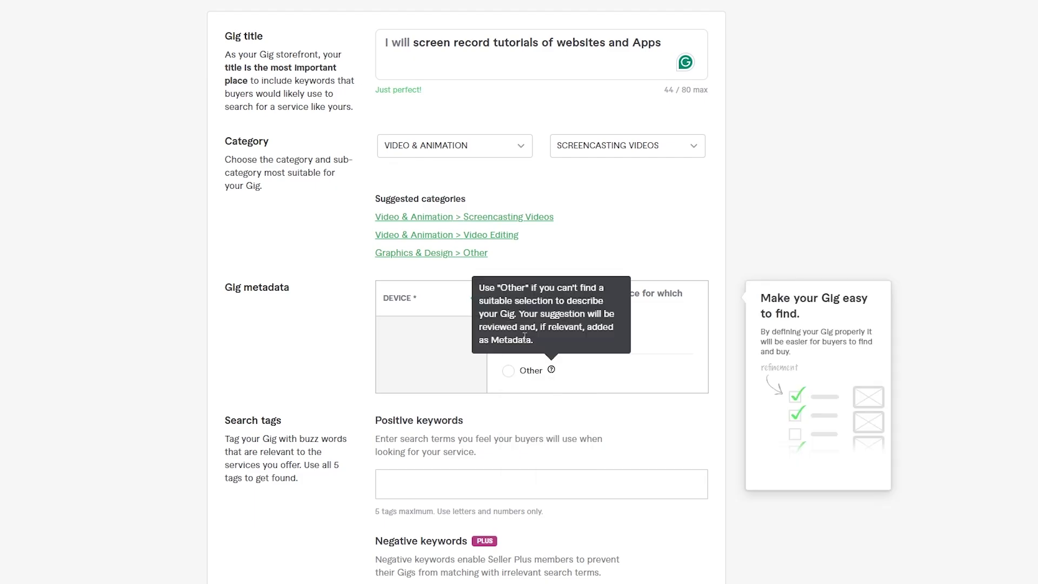
pyautogui.click(508, 371)
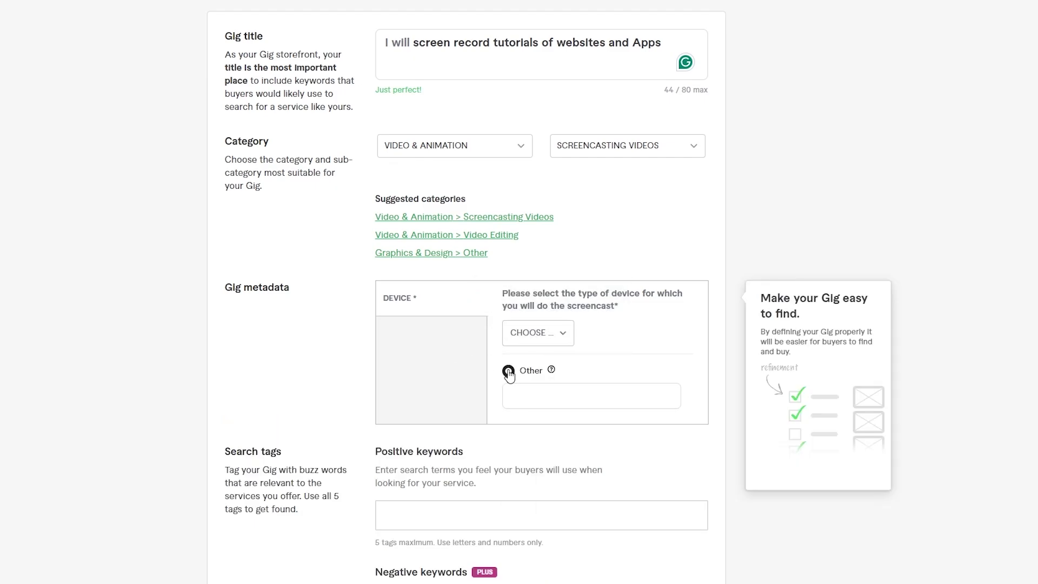
pyautogui.click(528, 336)
pyautogui.click(628, 402)
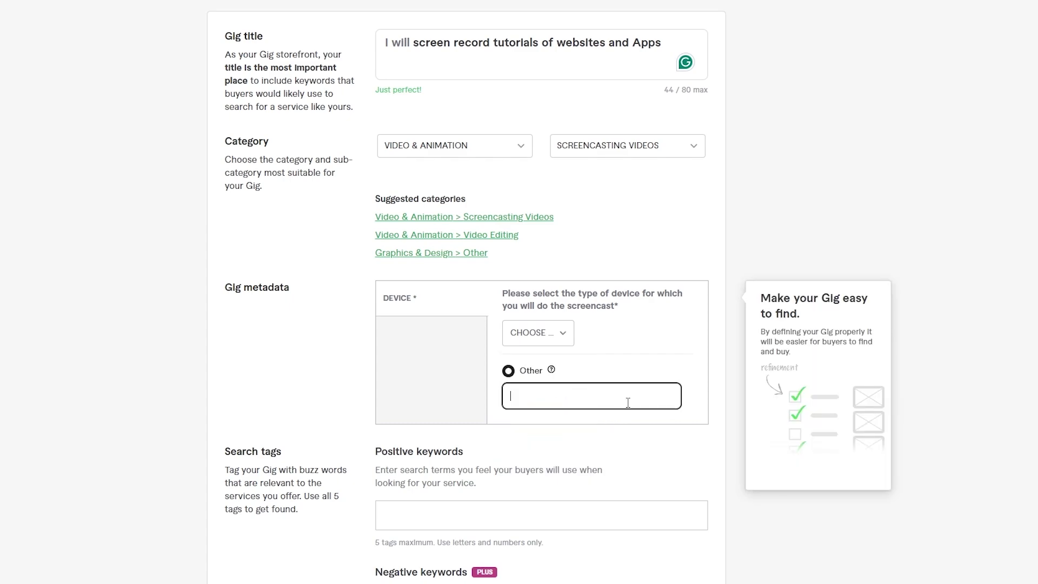
pyautogui.write('Desktop, Mobile')
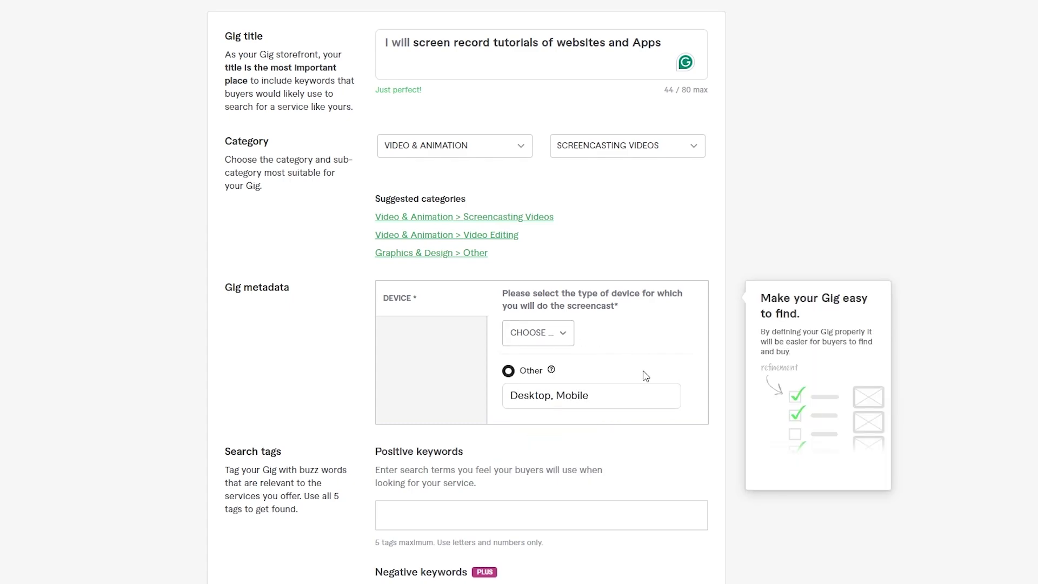
# Add "screenscasting" and "screen recording" as positive keywords in the gig's search tags.
pyautogui.scroll(-5, 411, 392)
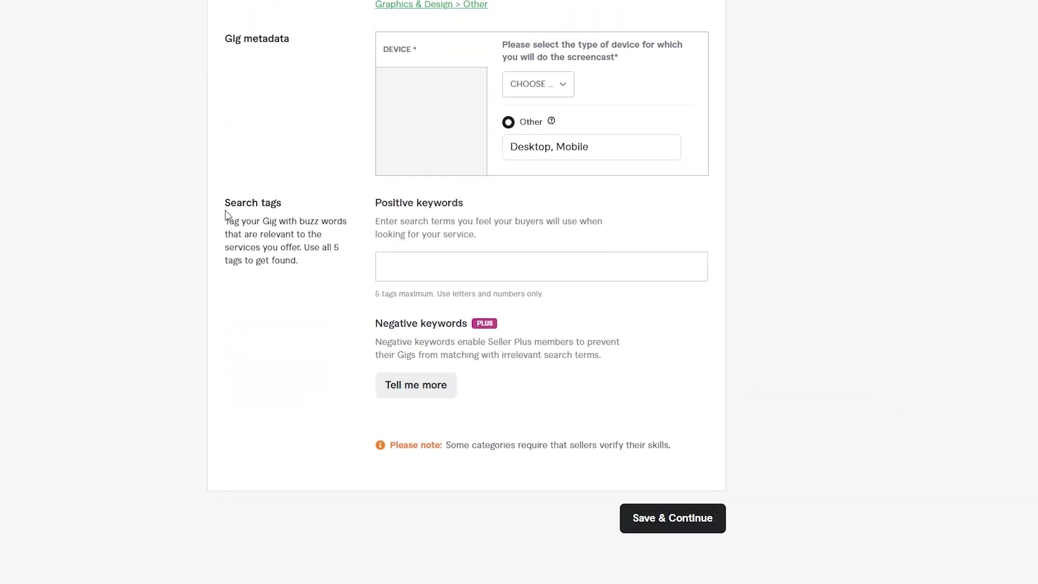
pyautogui.moveTo(225, 208); pyautogui.dragTo(319, 208)
pyautogui.moveTo(383, 201); pyautogui.dragTo(487, 209)
pyautogui.click(347, 269)
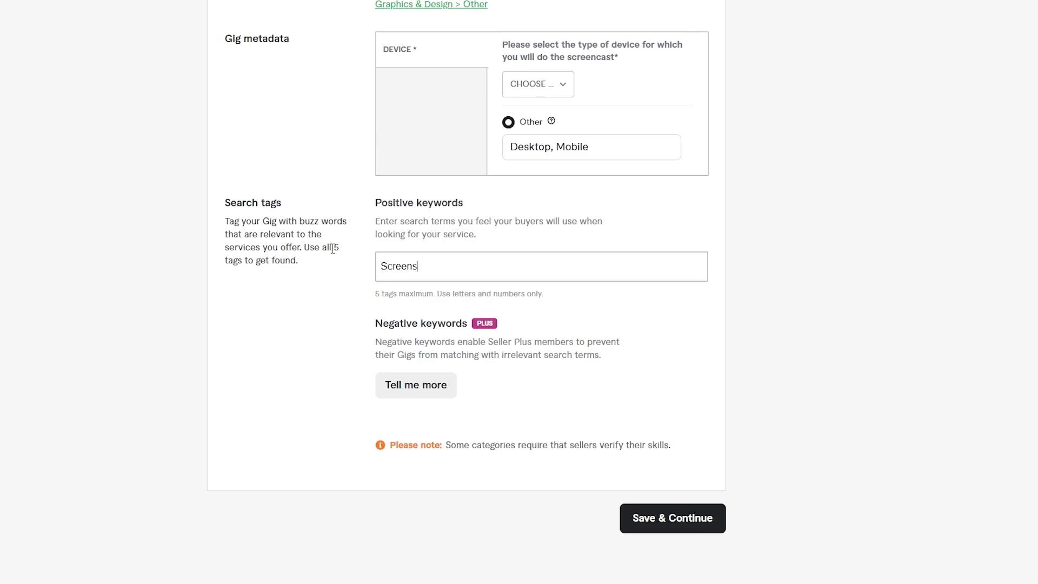
pyautogui.write('ting')
pyautogui.press('Return')
pyautogui.write('screen recording')
pyautogui.press('Return')
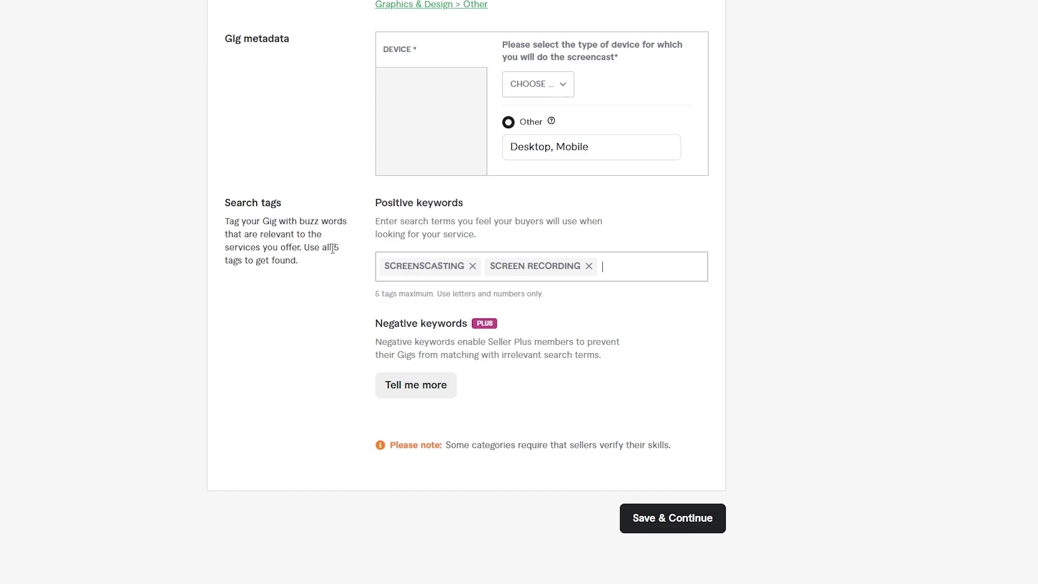
# Add "screen capture", "tutorials" and "how to" as further positive keywords for the gig.
pyautogui.write('screen')
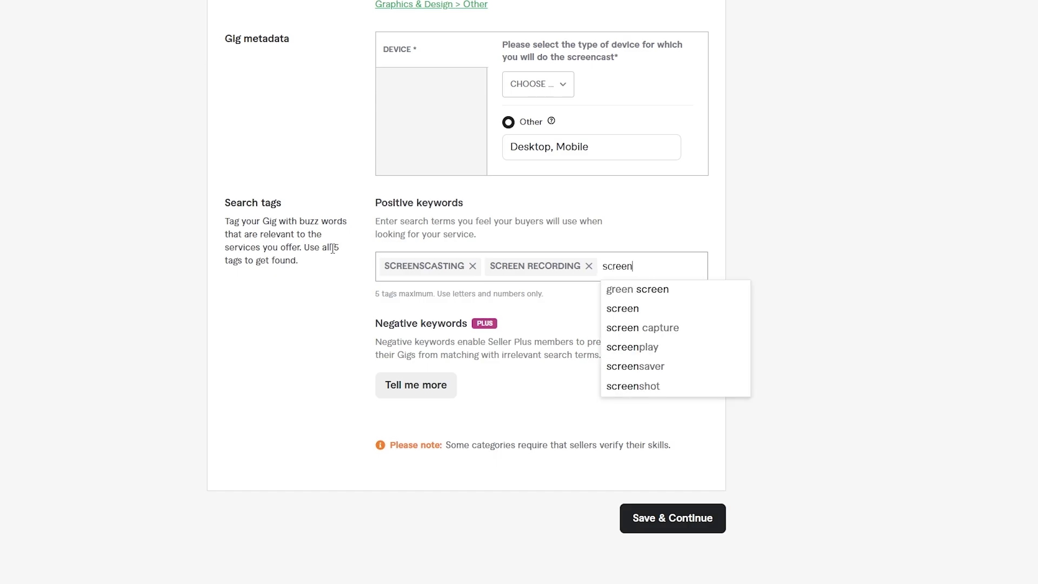
pyautogui.click(656, 330)
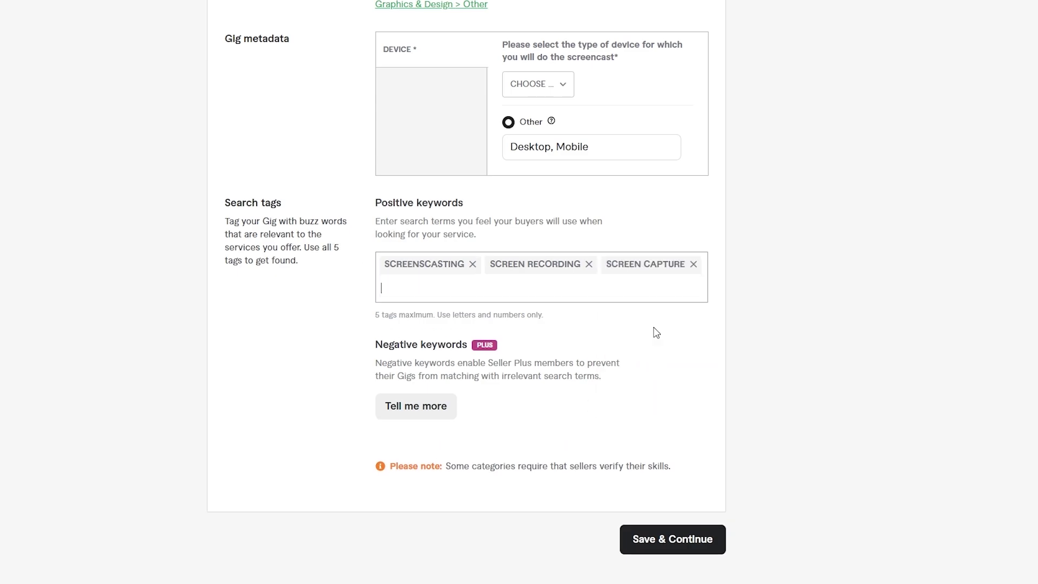
pyautogui.write('tut')
pyautogui.click(496, 350)
pyautogui.write('how to')
pyautogui.press('Return')
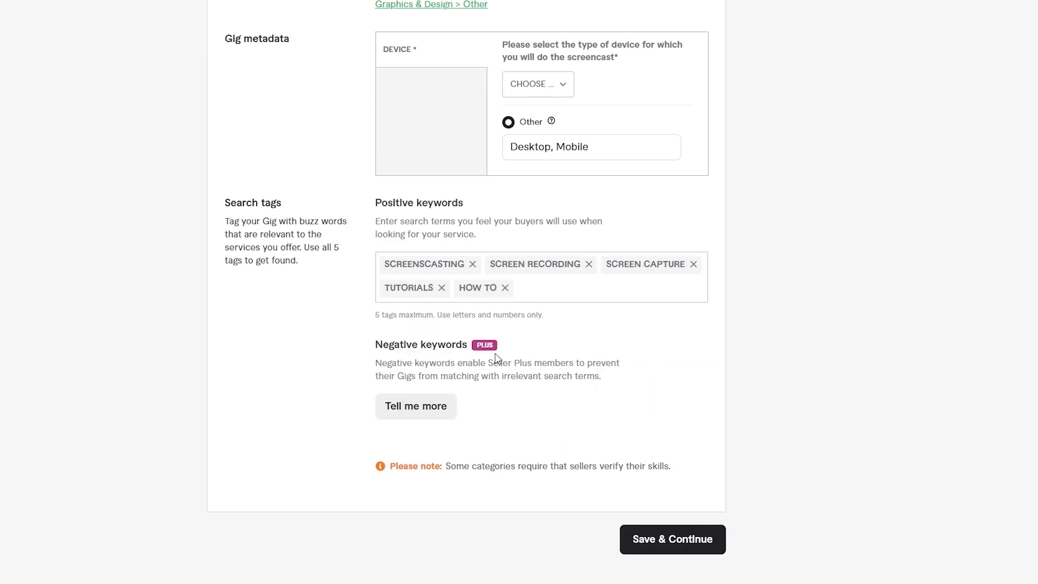
# Review the tag limit, the negative keywords section and the rest of the completed overview form.
pyautogui.moveTo(465, 309)
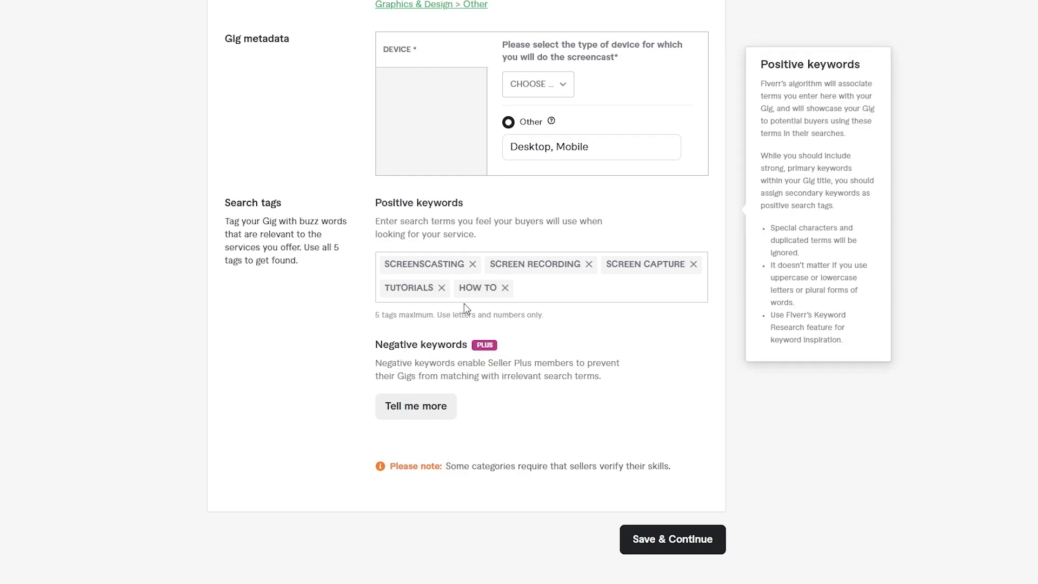
pyautogui.moveTo(376, 315); pyautogui.dragTo(427, 317)
pyautogui.click(403, 317)
pyautogui.click(398, 357)
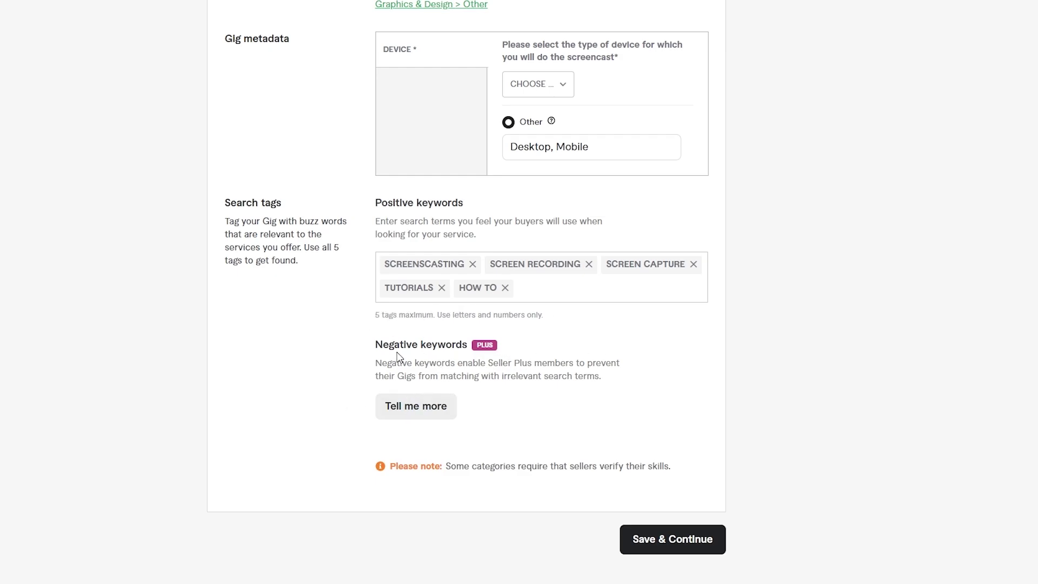
pyautogui.moveTo(397, 352); pyautogui.dragTo(443, 353)
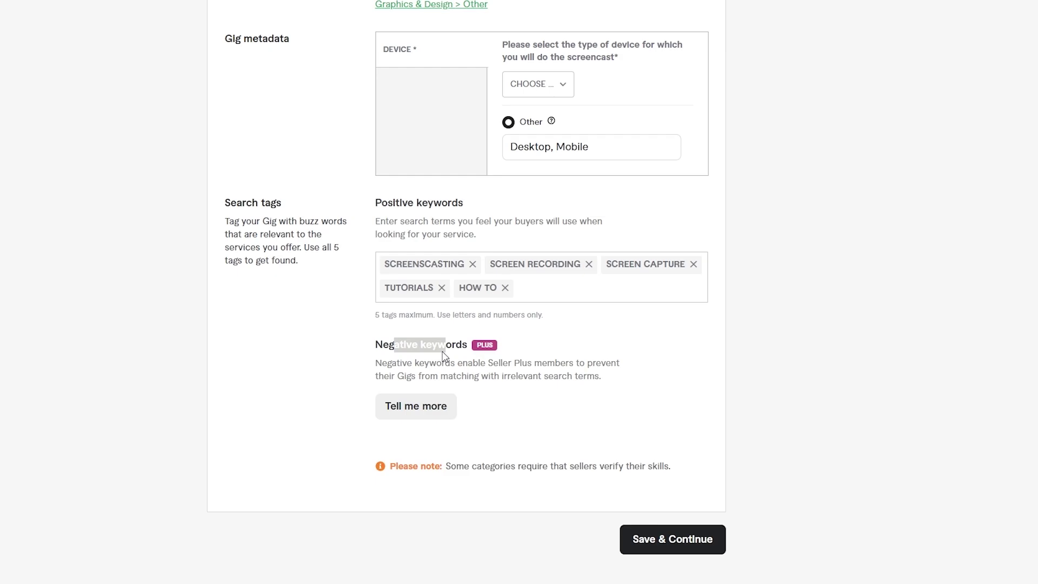
pyautogui.click(486, 342)
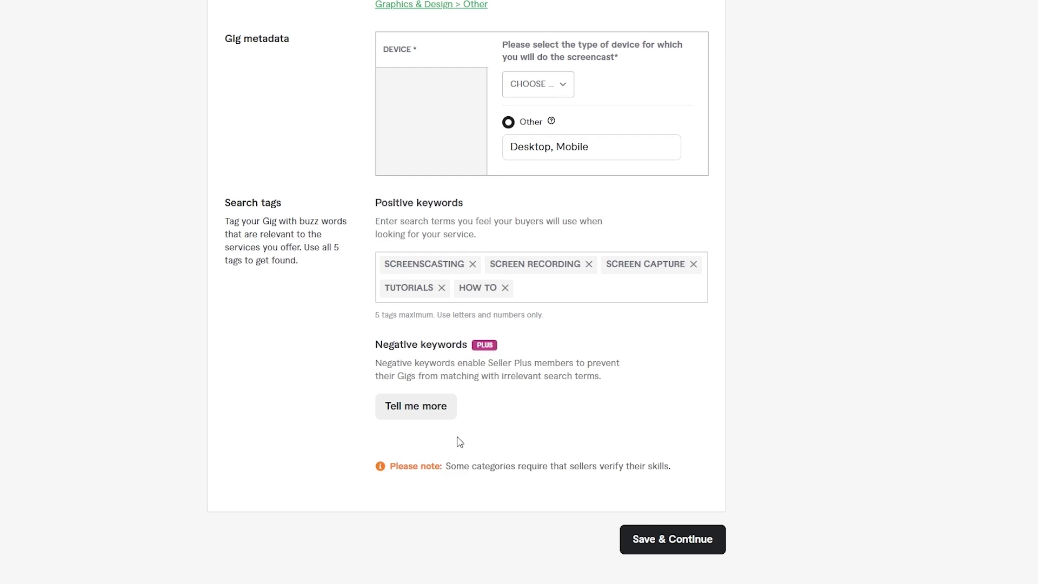
pyautogui.scroll(7, 747, 305)
pyautogui.scroll(-10, 752, 346)
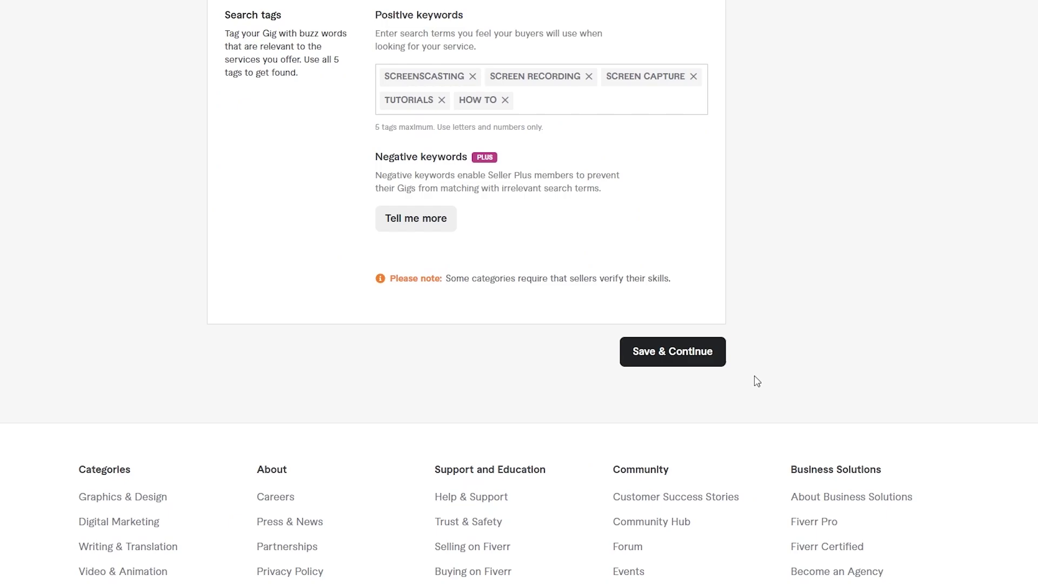
pyautogui.scroll(1, 631, 418)
pyautogui.scroll(-5, 638, 411)
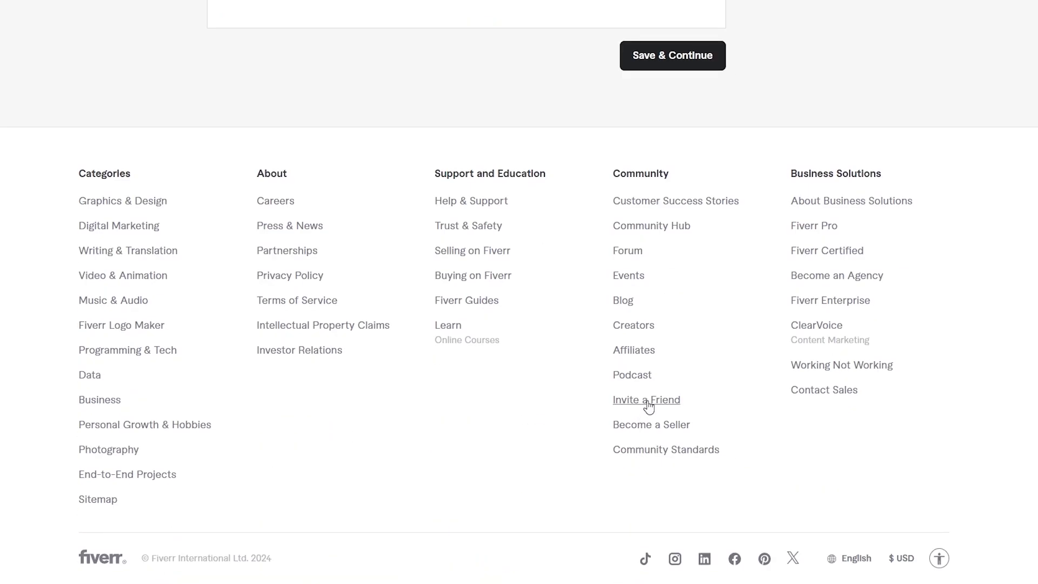
pyautogui.scroll(5, 649, 406)
pyautogui.scroll(8, 659, 394)
pyautogui.scroll(-12, 633, 379)
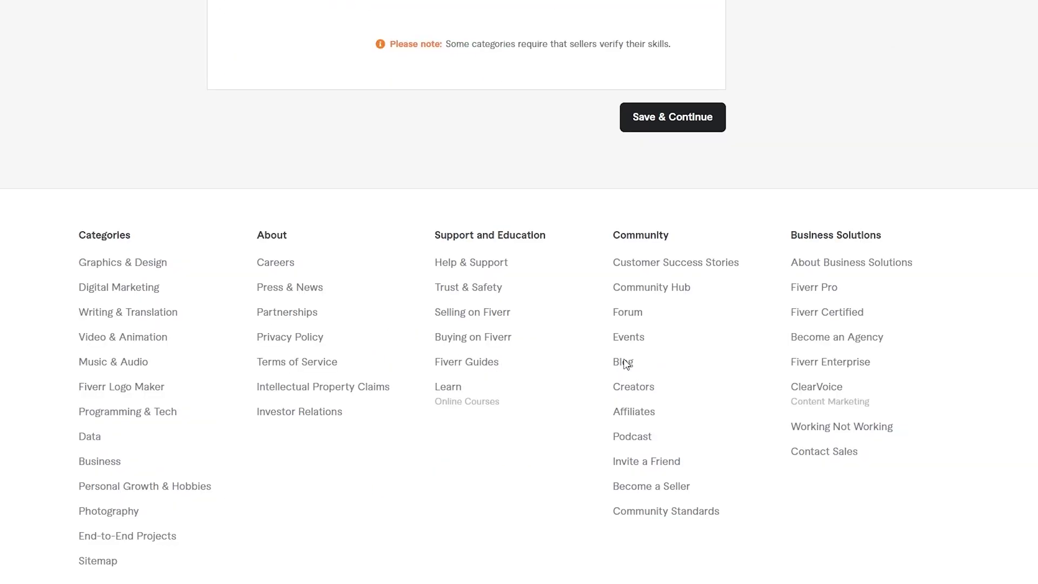
pyautogui.scroll(5, 627, 364)
# Save the gig overview, continue to the pricing stage and dismiss the stock media introduction.
pyautogui.click(682, 371)
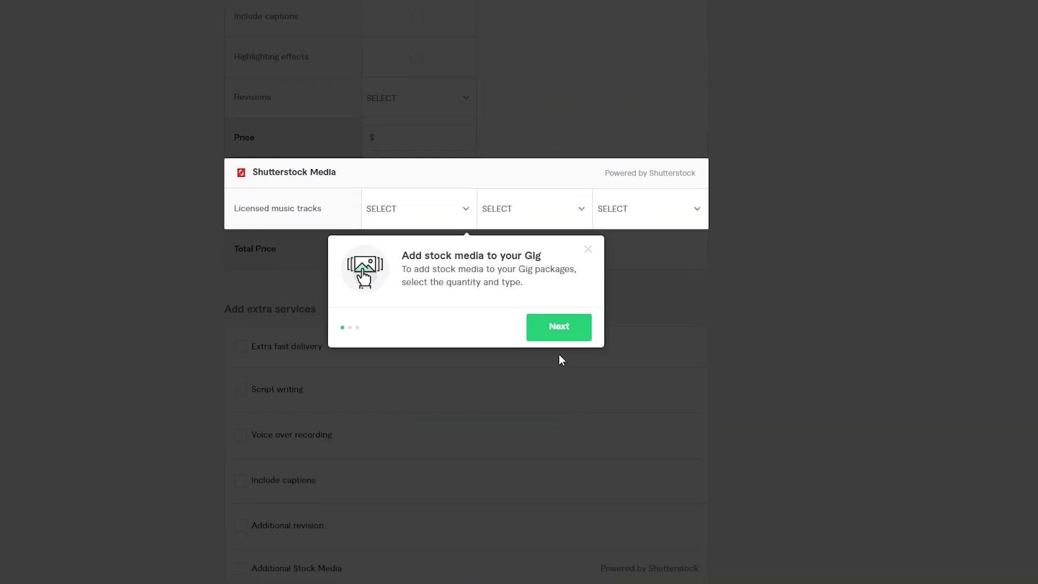
pyautogui.click(587, 249)
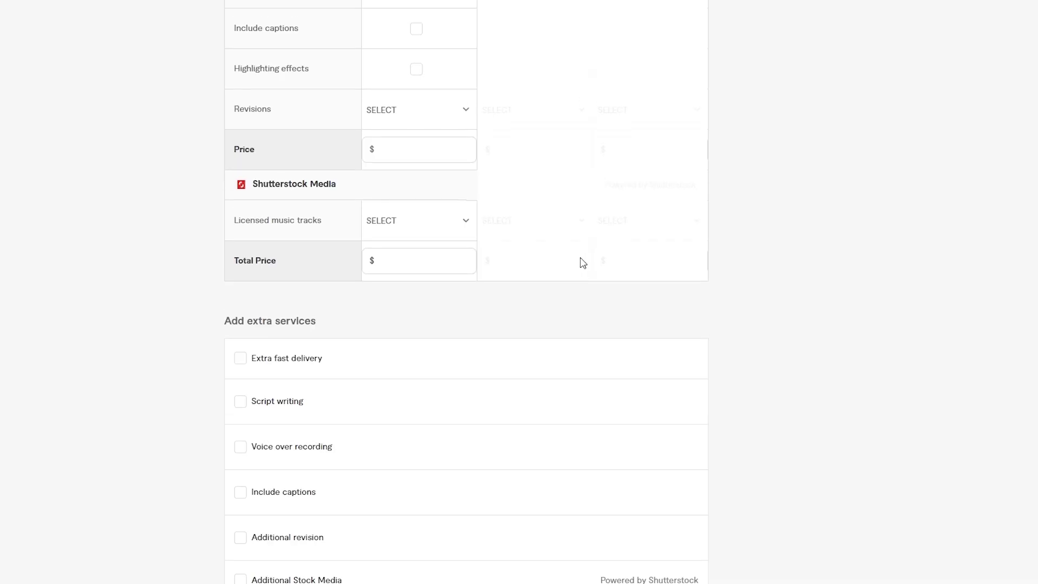
pyautogui.moveTo(214, 170); pyautogui.dragTo(369, 179)
pyautogui.click(373, 179)
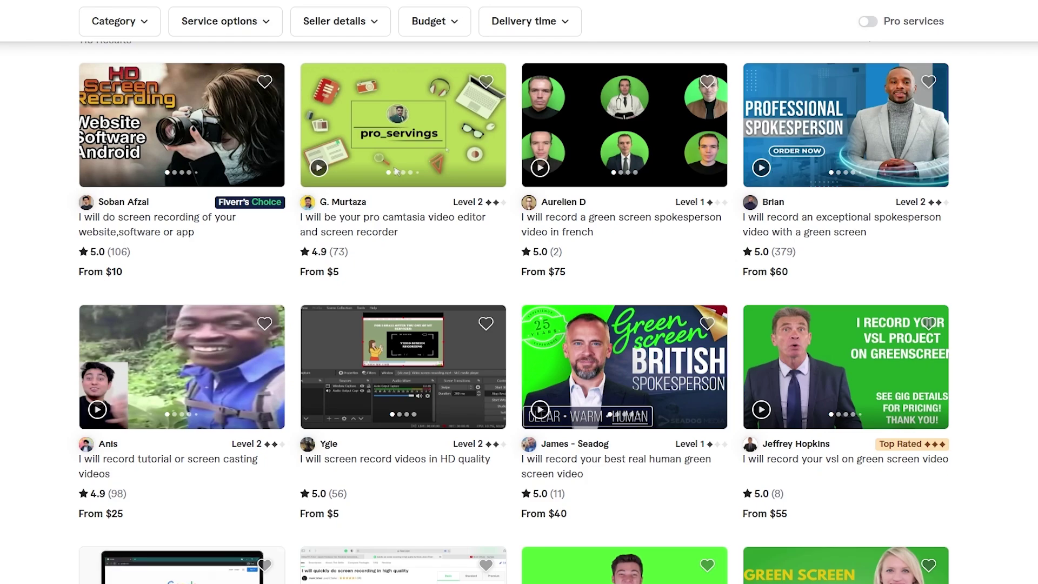
# Look through the marketplace's "screen recording" results and compare the starting prices of competing gigs.
pyautogui.scroll(-3, 398, 172)
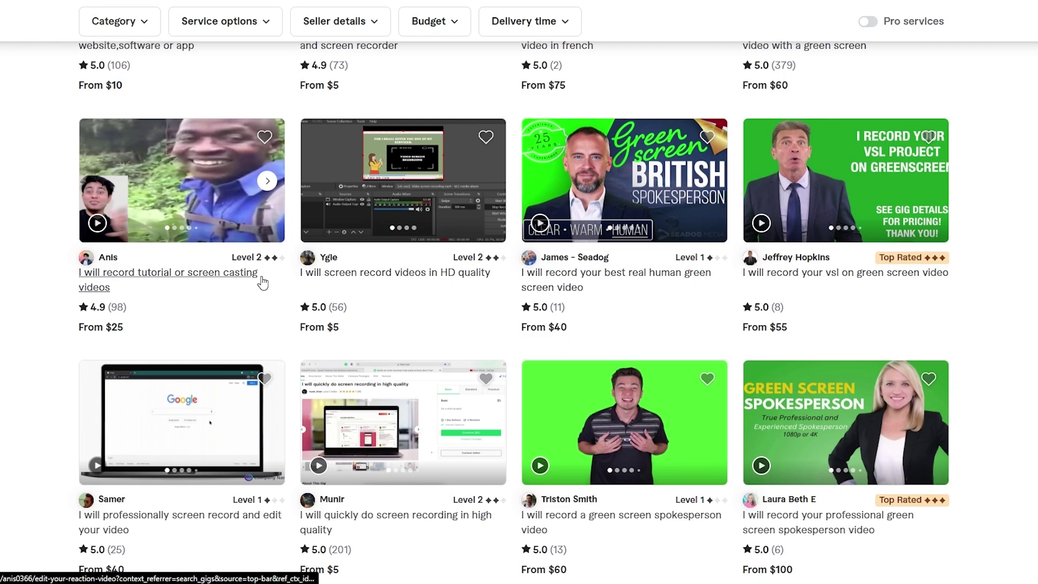
pyautogui.scroll(-1, 337, 337)
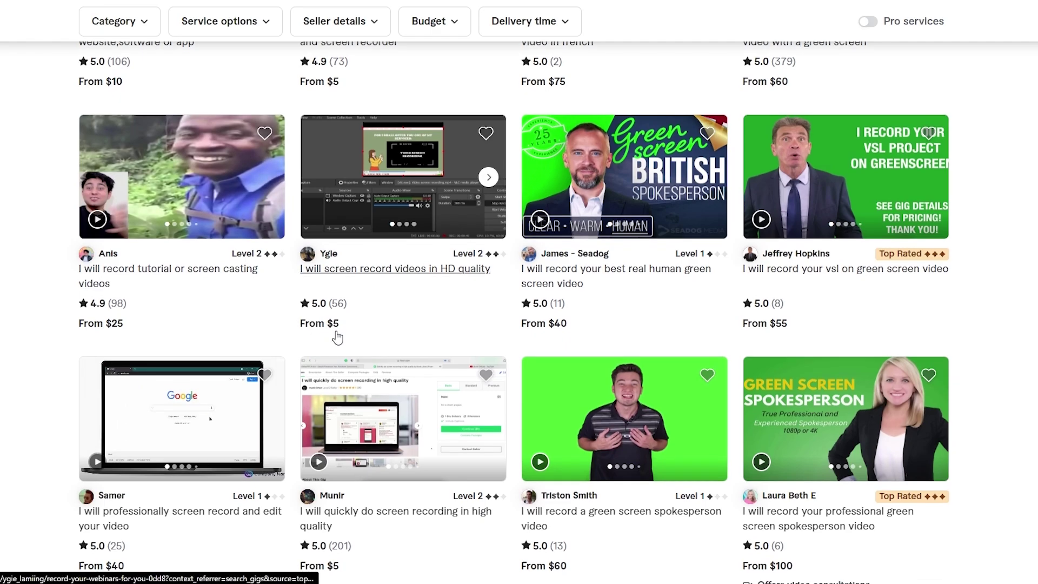
pyautogui.scroll(-12, 338, 337)
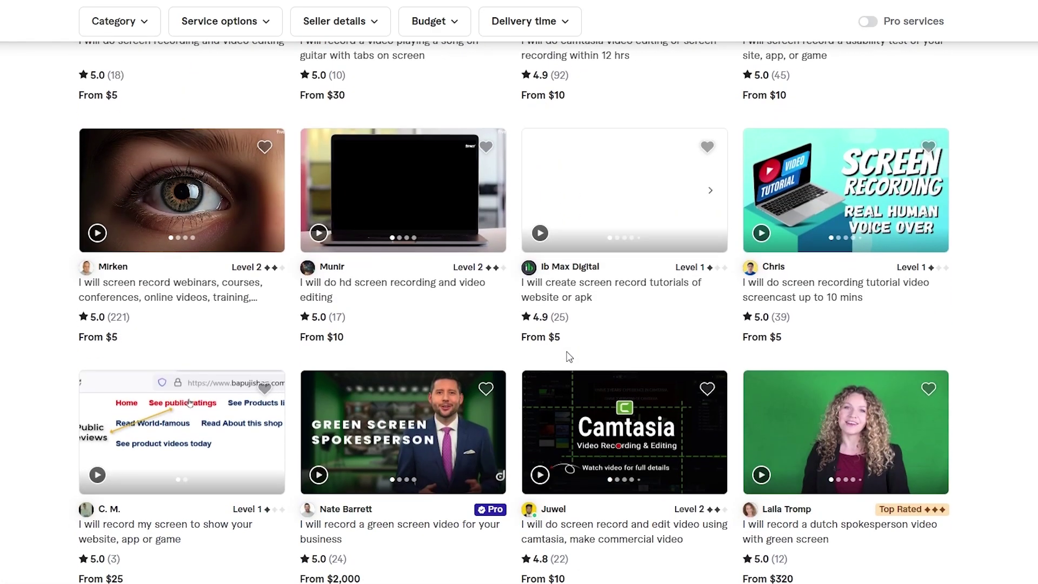
pyautogui.scroll(-5, 569, 336)
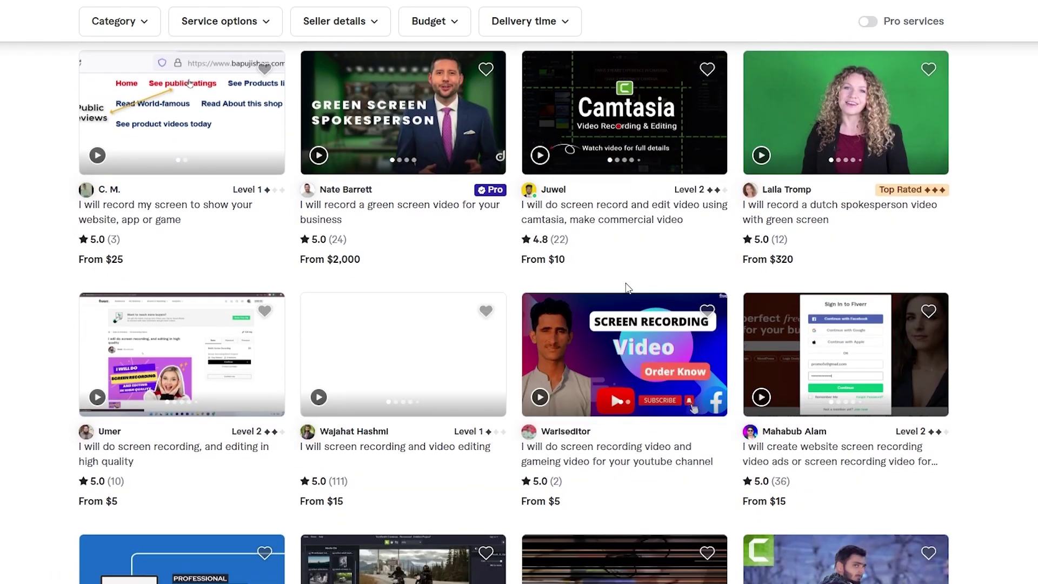
pyautogui.scroll(15, 879, 238)
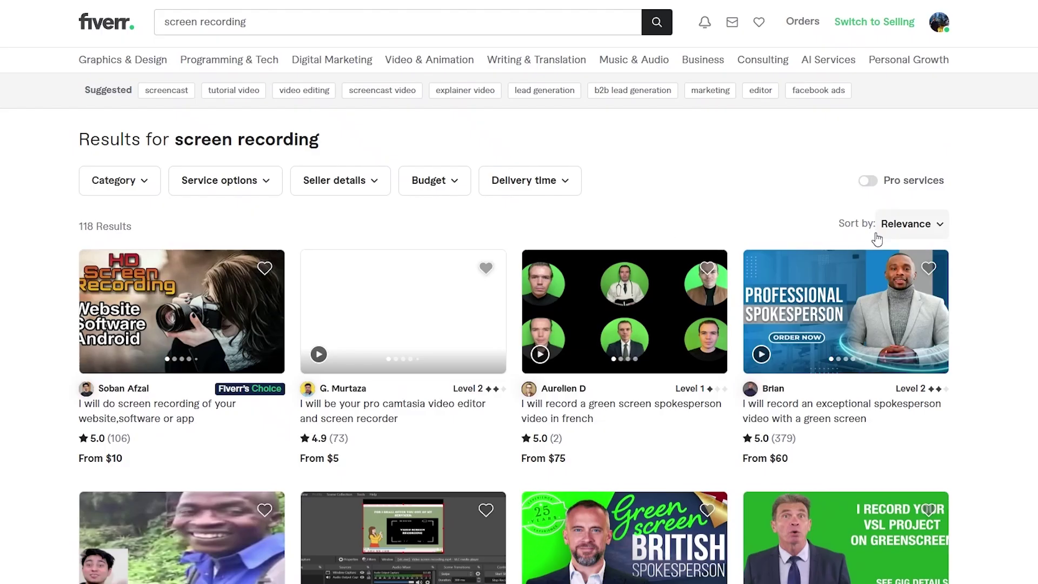
pyautogui.scroll(-6, 703, 243)
pyautogui.scroll(6, 436, 281)
pyautogui.scroll(-1, 136, 391)
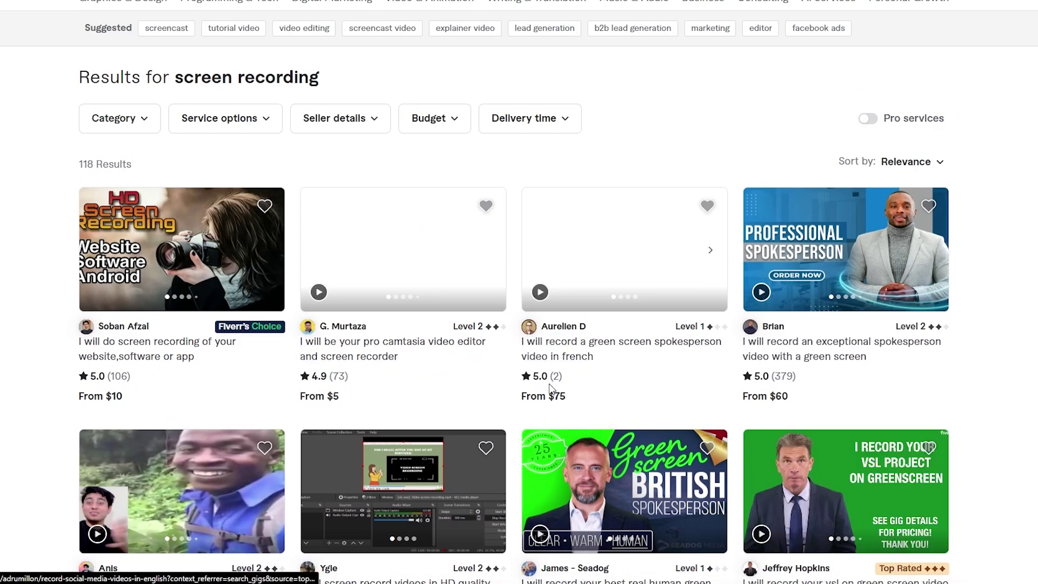
pyautogui.scroll(-4, 809, 390)
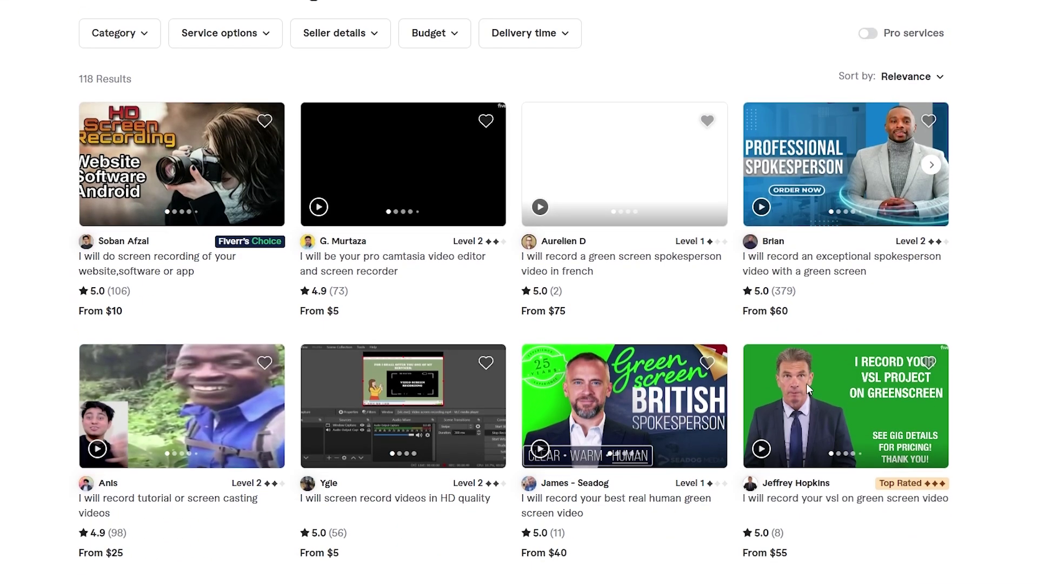
pyautogui.scroll(2, 204, 358)
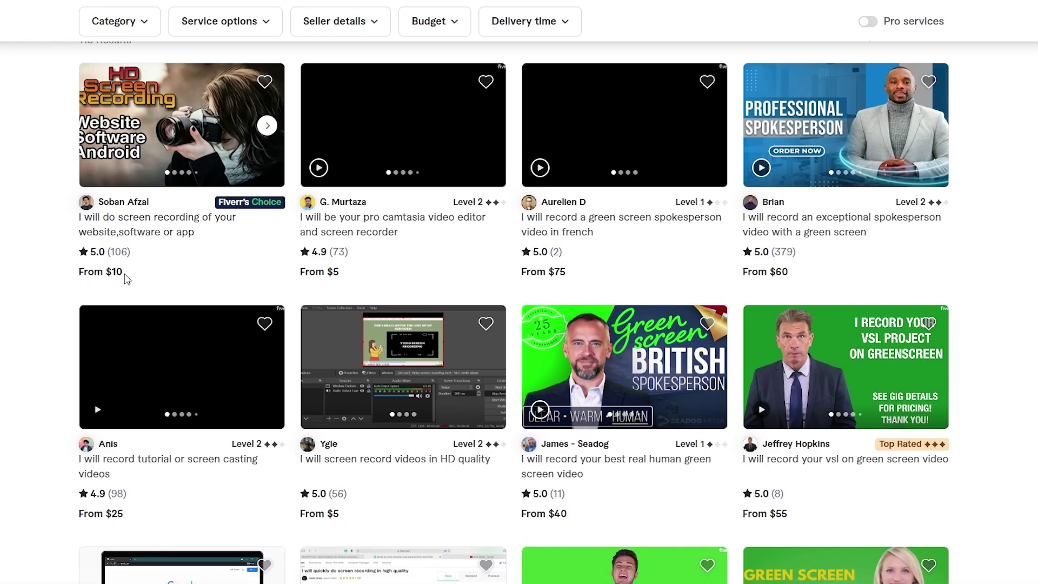
pyautogui.scroll(-3, 122, 278)
pyautogui.scroll(-3, 130, 355)
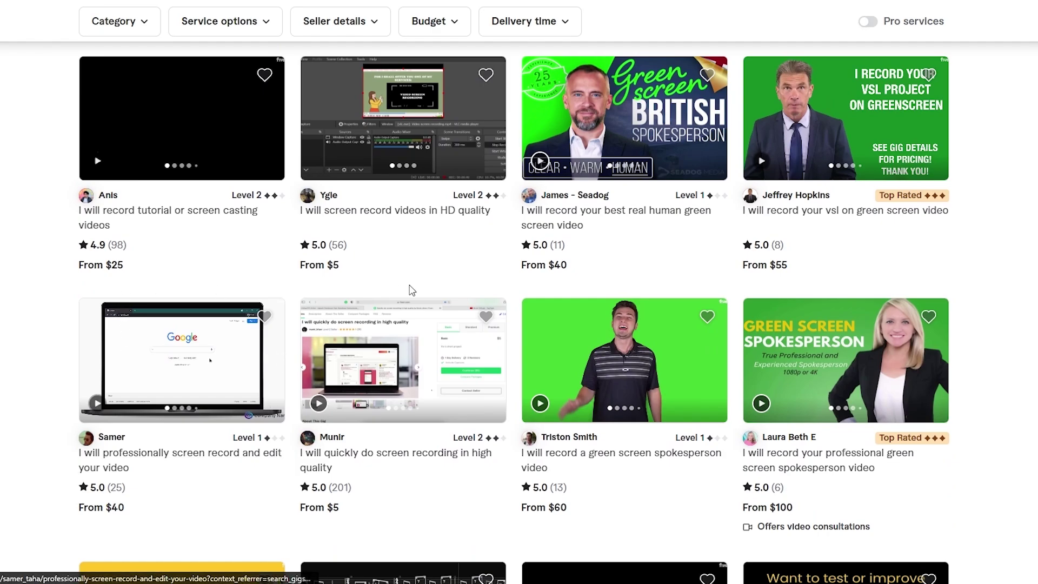
pyautogui.scroll(-7, 589, 297)
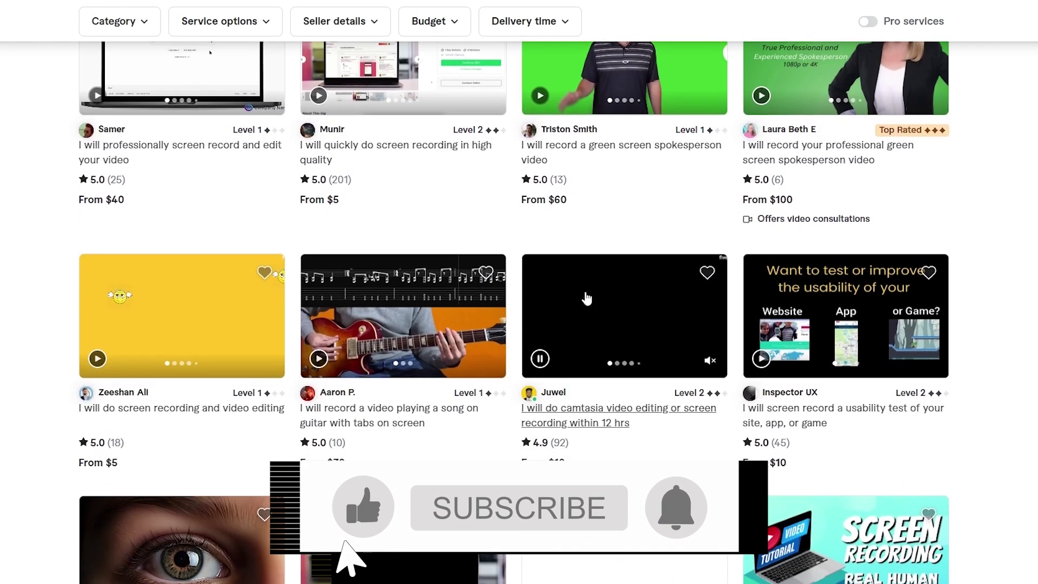
# Browse further down the marketplace results and check the starting prices of more competing screen recording gigs.
pyautogui.scroll(-3, 562, 221)
pyautogui.scroll(-5, 563, 215)
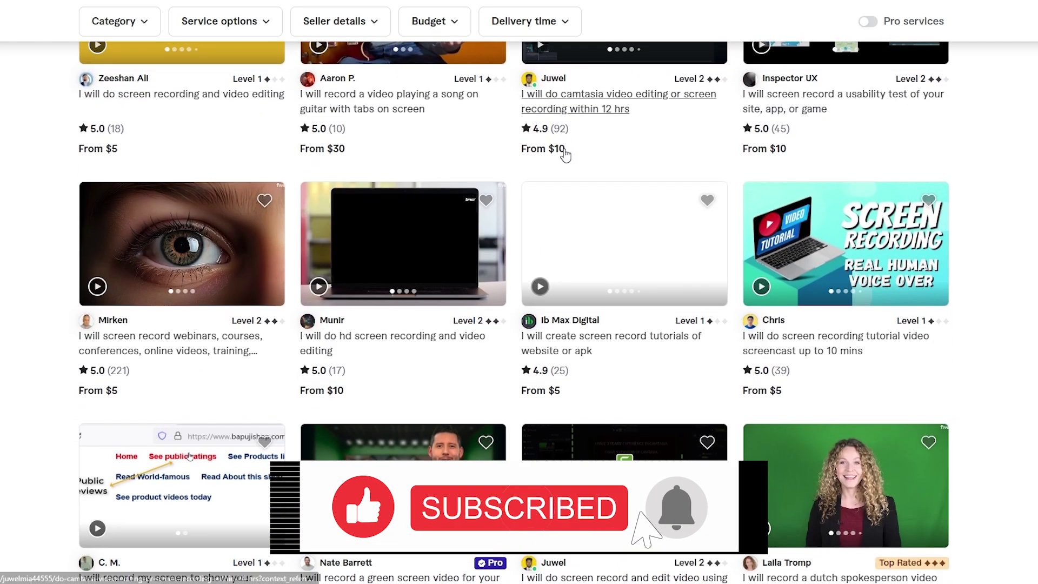
pyautogui.scroll(-6, 662, 382)
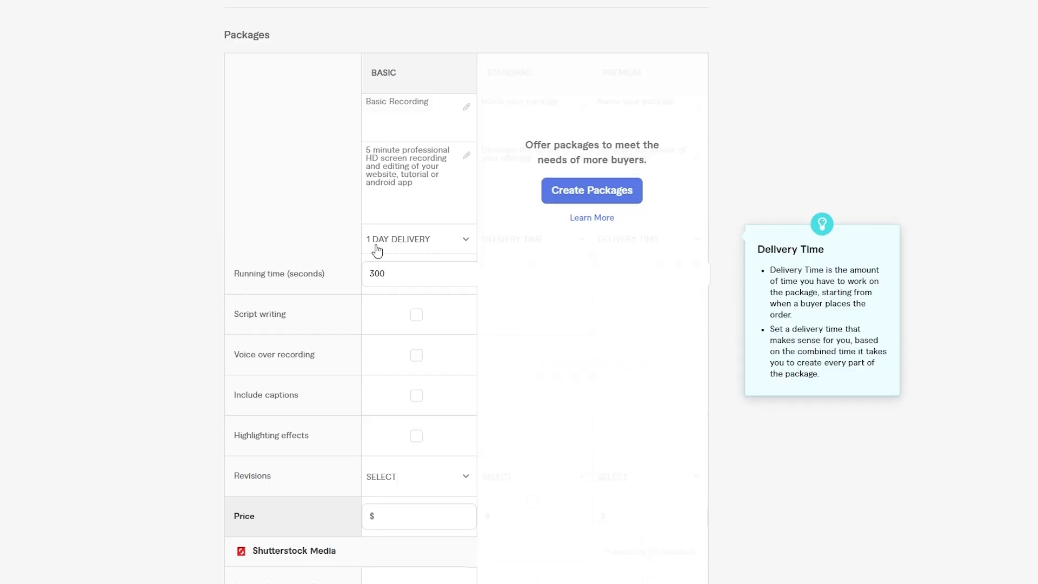
# Set the Basic package to 1 day delivery with voice over recording, highlighting effects, 2 revisions and a price of $10.
pyautogui.click(377, 246)
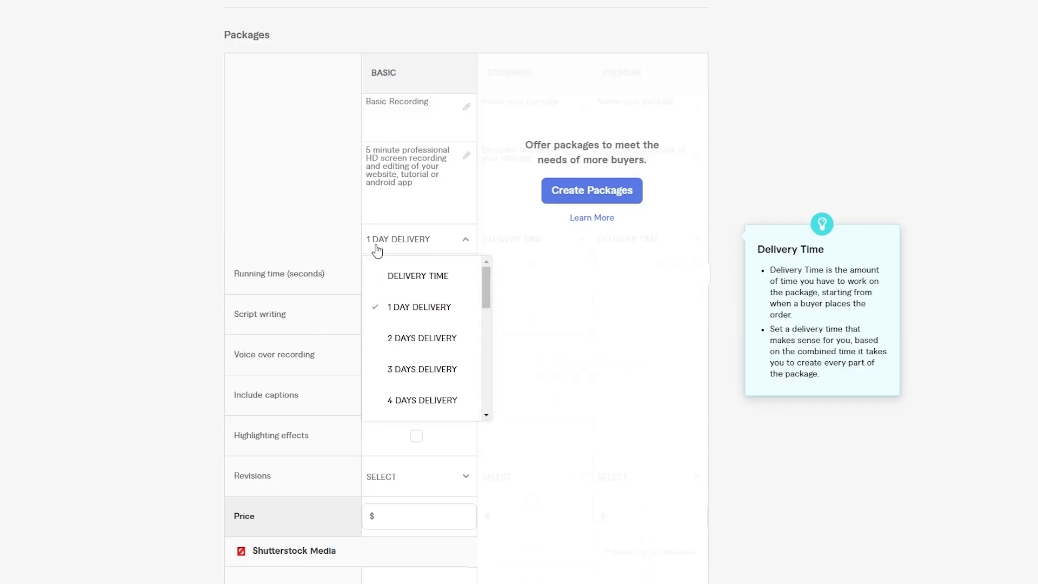
pyautogui.click(378, 307)
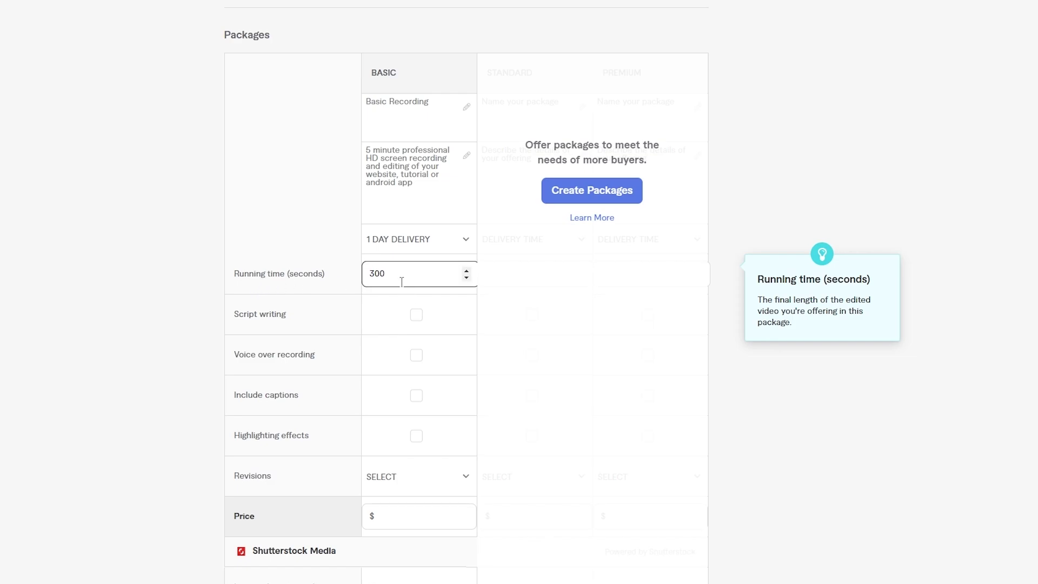
pyautogui.scroll(-1, 414, 298)
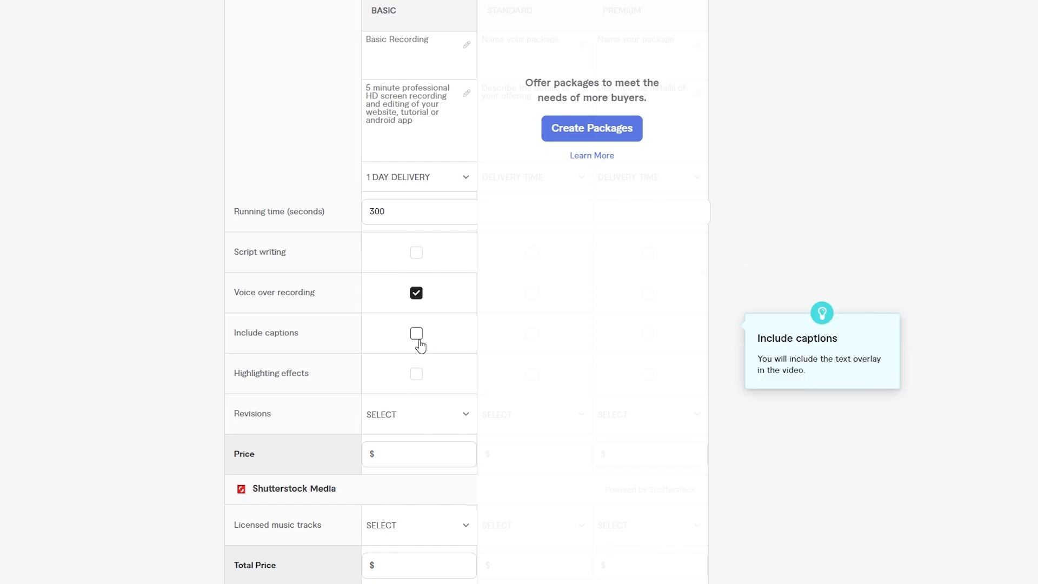
pyautogui.scroll(-3, 420, 346)
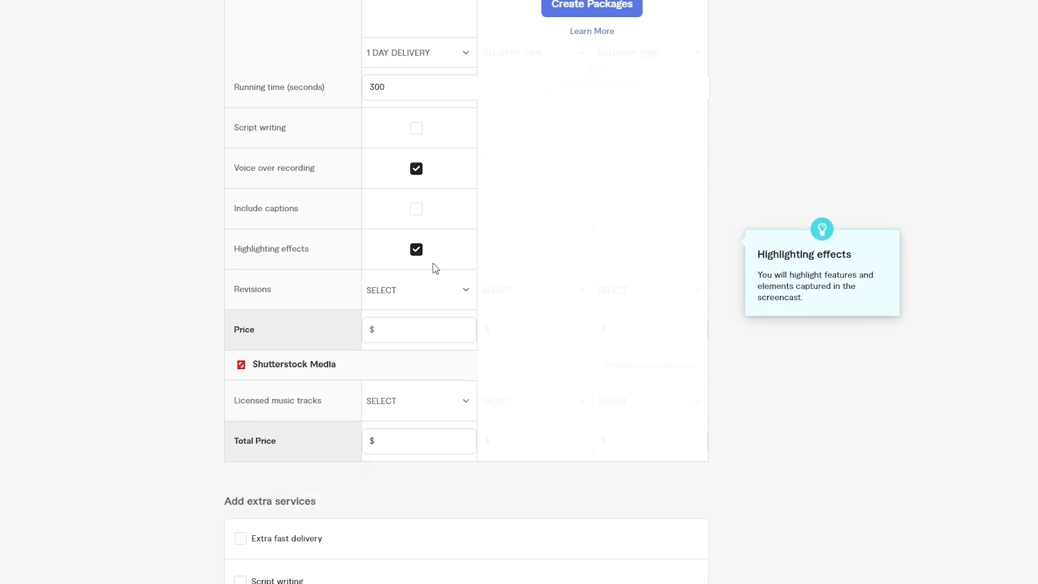
pyautogui.click(436, 292)
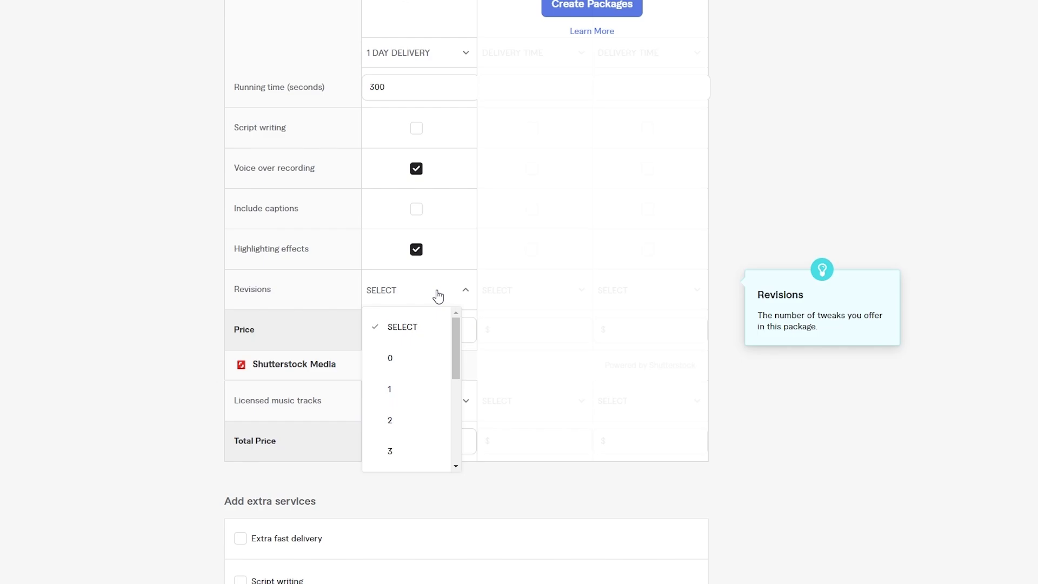
pyautogui.click(422, 422)
pyautogui.click(426, 329)
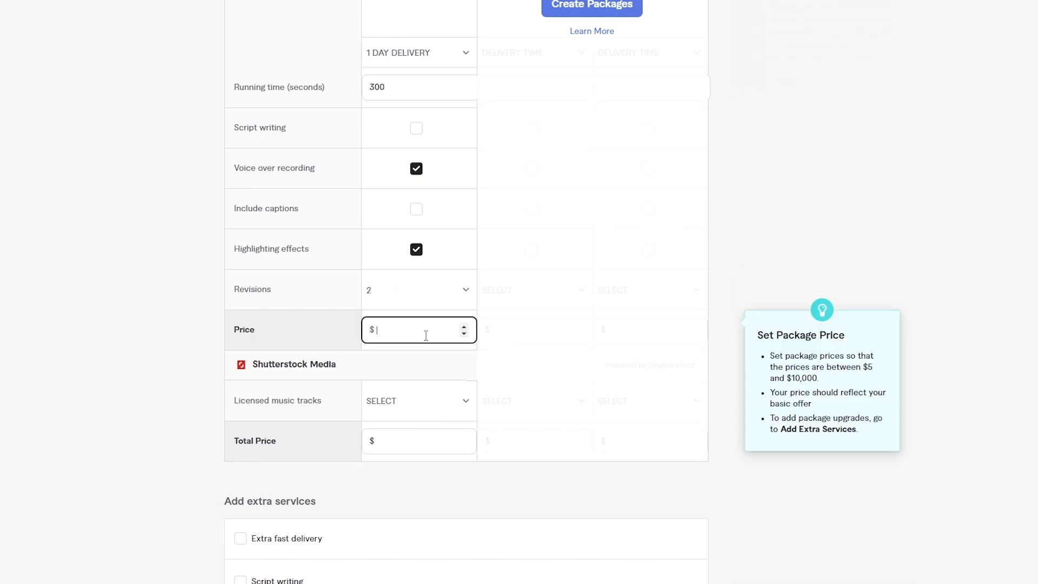
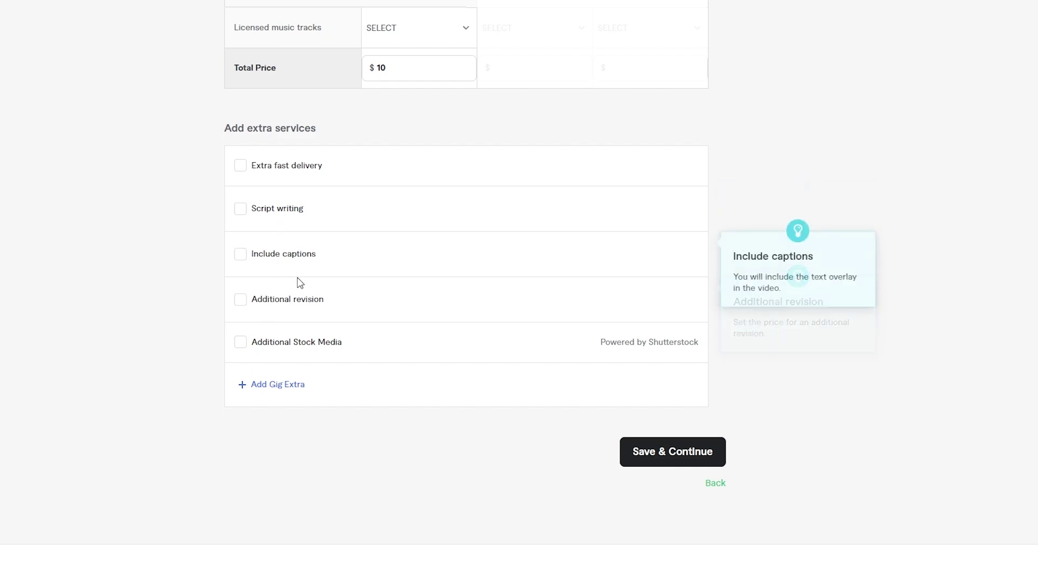
# Enable the Standard and Premium packages alongside the Basic one.
pyautogui.scroll(14, 296, 280)
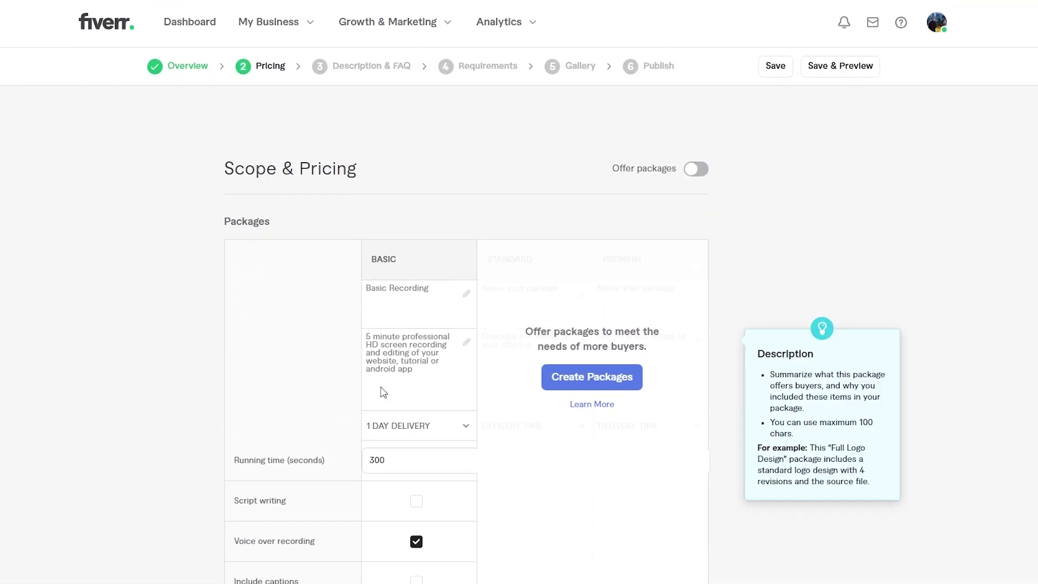
pyautogui.click(560, 382)
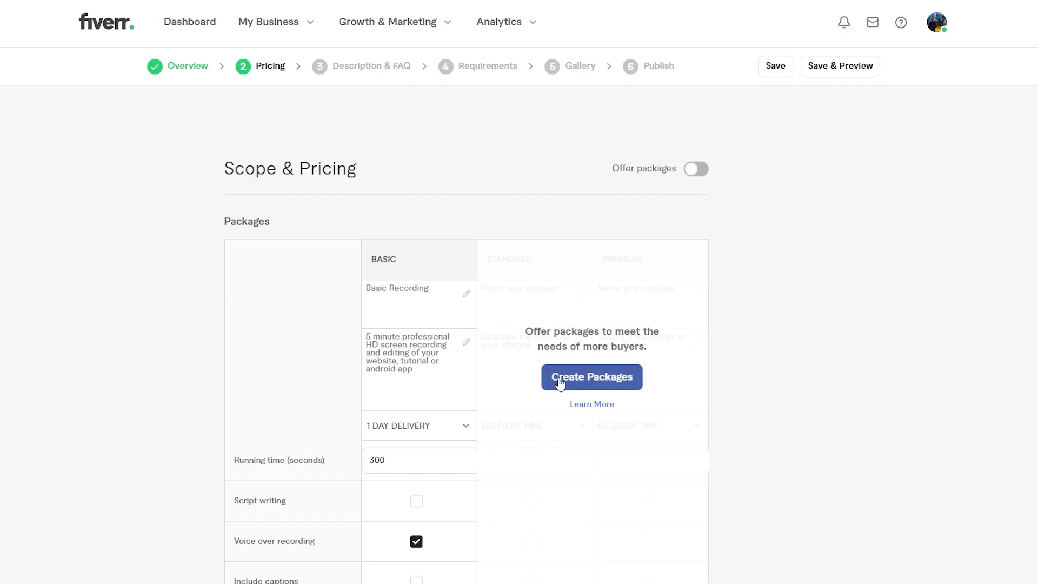
pyautogui.scroll(-5, 563, 346)
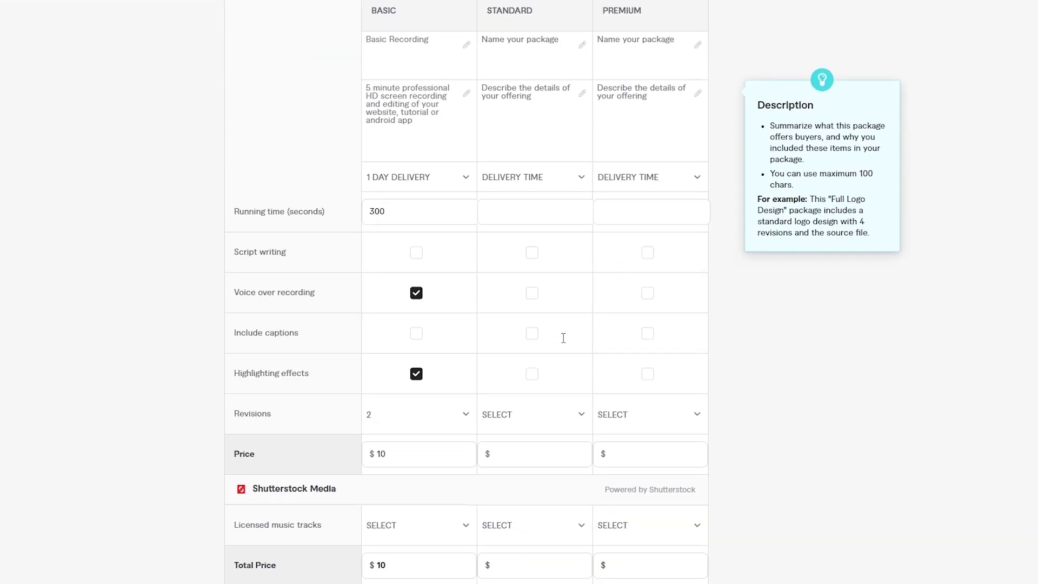
# Name the Standard package "Standard Recording" and the Premium package "Premium Recording".
pyautogui.scroll(4, 563, 364)
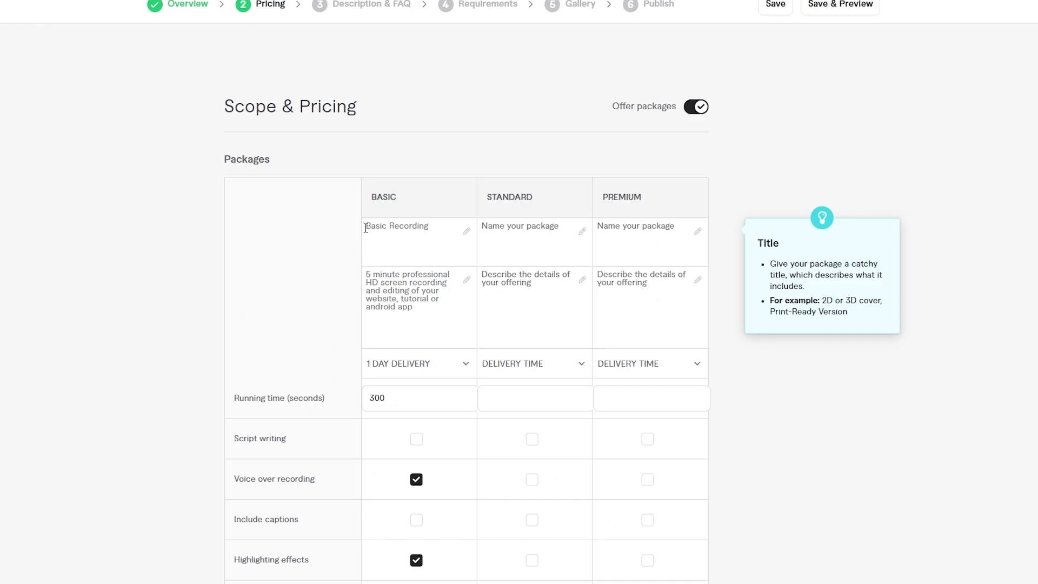
pyautogui.moveTo(366, 228); pyautogui.dragTo(423, 228)
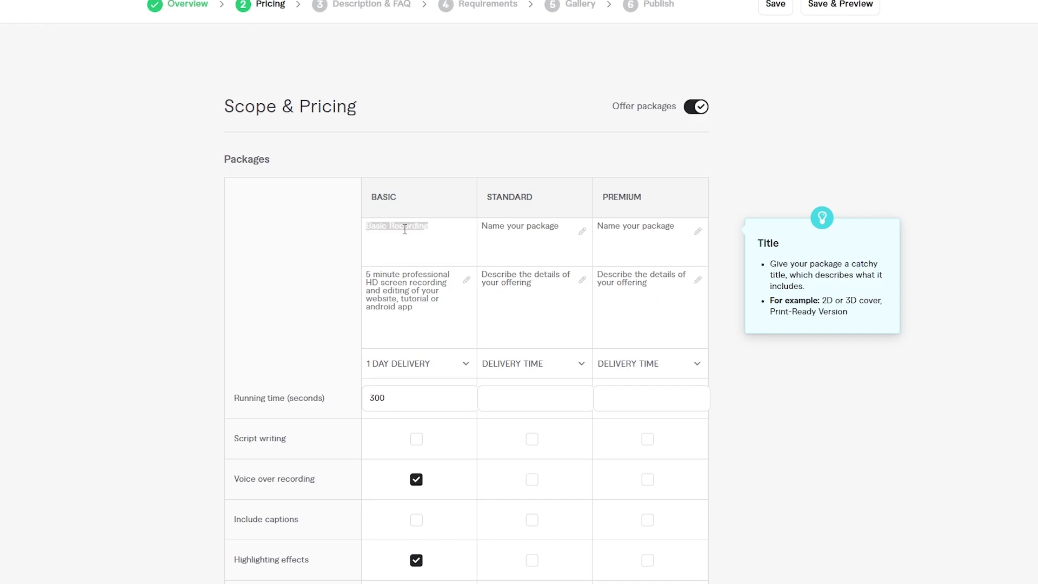
pyautogui.click(386, 230)
pyautogui.click(506, 232)
pyautogui.write('S')
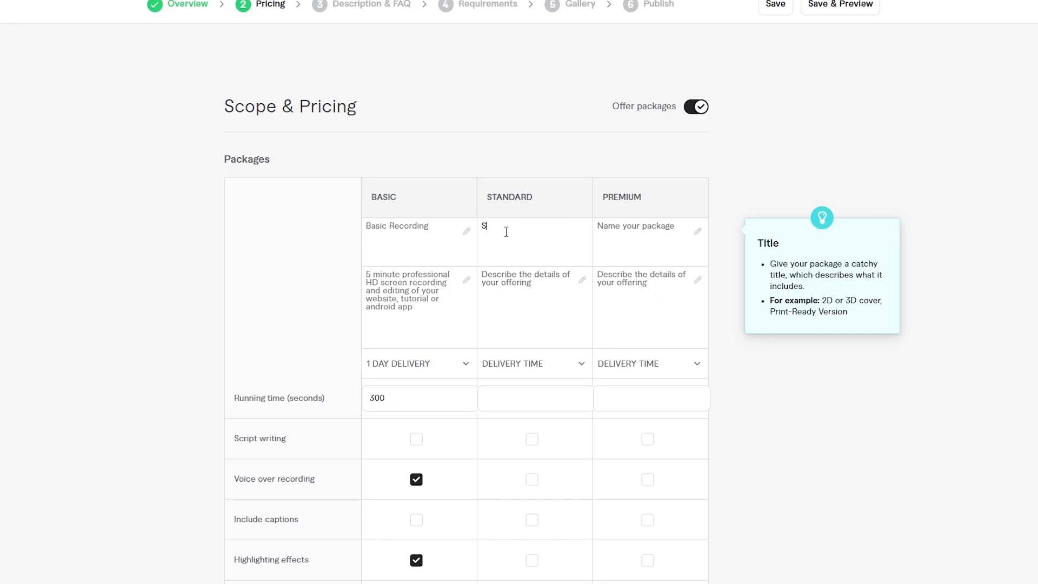
pyautogui.write('tandard Recording')
pyautogui.press('Tab')
pyautogui.write('P')
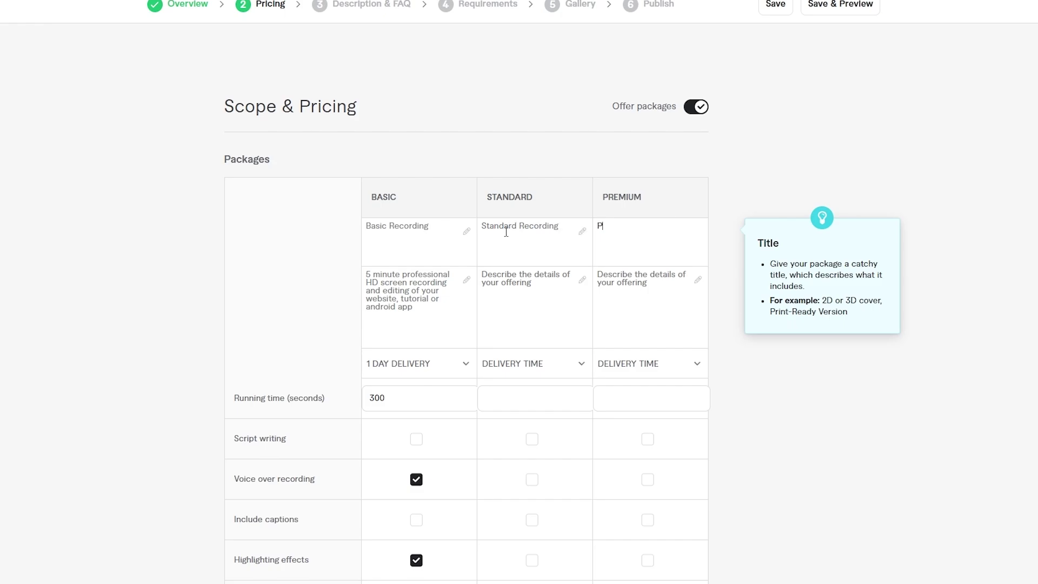
pyautogui.write('remium Recording')
# Copy the Basic description into the Standard and Premium packages, changing the length to 10 minutes and 15 + minutes respectively.
pyautogui.click(373, 276)
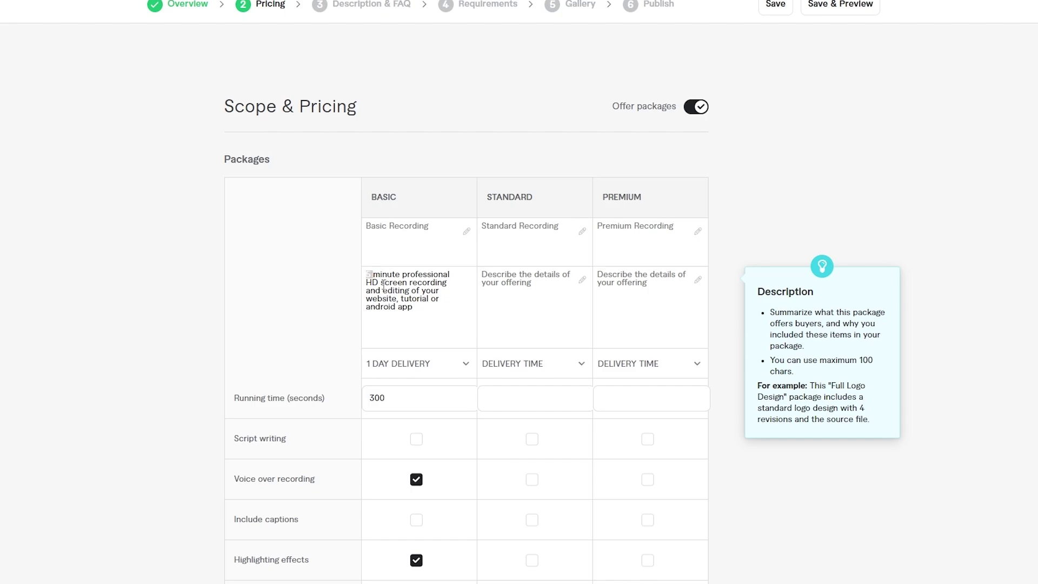
pyautogui.tripleClick(436, 301)
pyautogui.hotkey('ctrl', 'c')
pyautogui.click(498, 297)
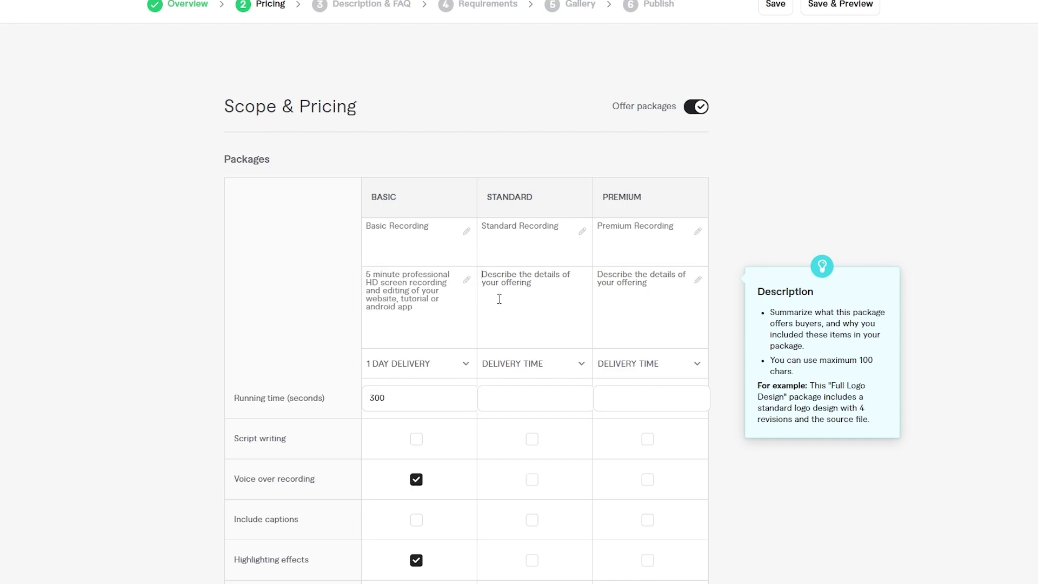
pyautogui.hotkey('ctrl', 'v')
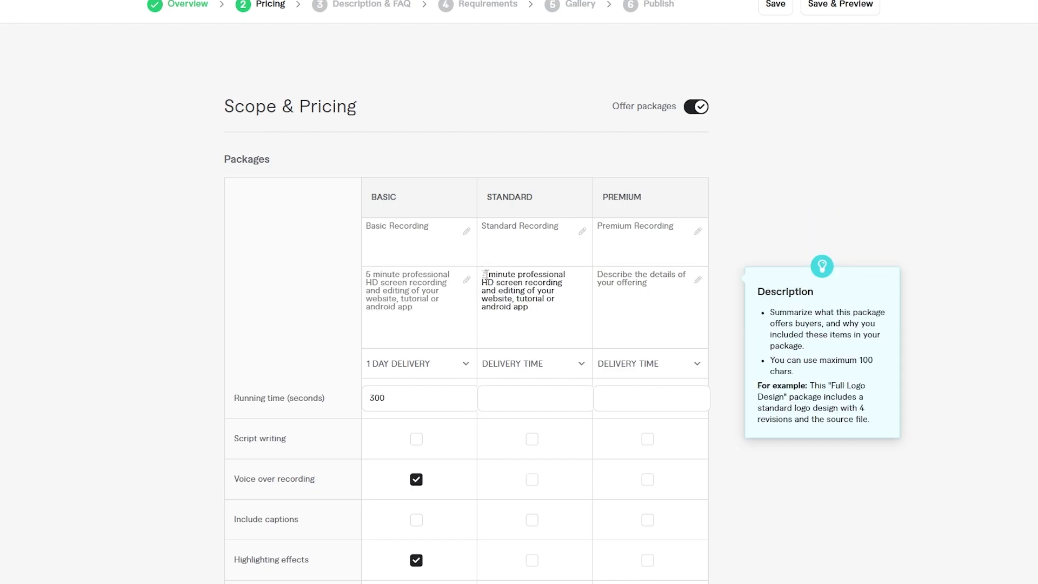
pyautogui.write('10')
pyautogui.click(605, 279)
pyautogui.hotkey('ctrl', 'v')
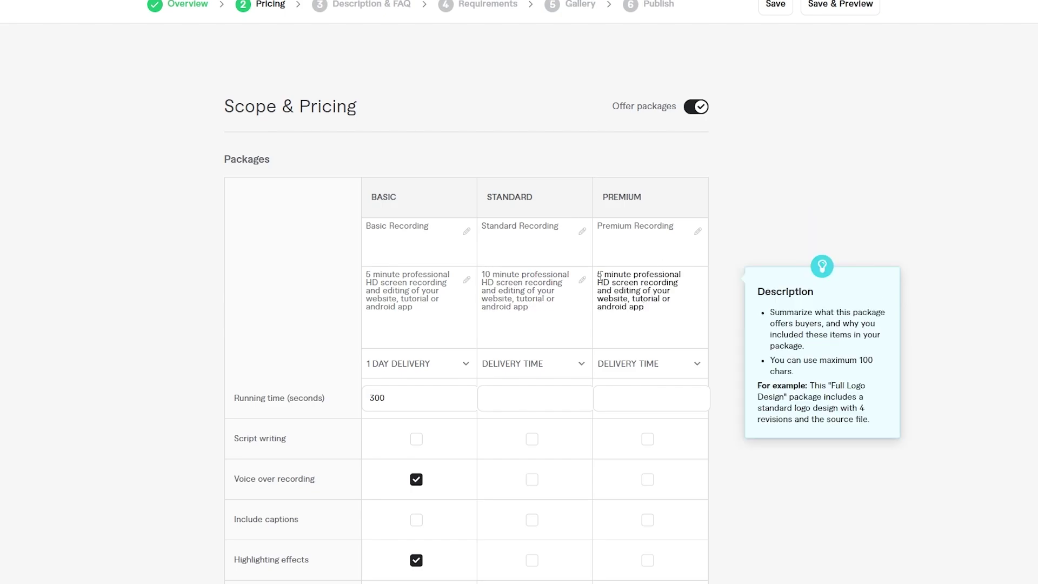
pyautogui.write('15+')
# Give the Standard and Premium packages 2 days delivery and running times of 600 and 900 seconds respectively.
pyautogui.click(582, 364)
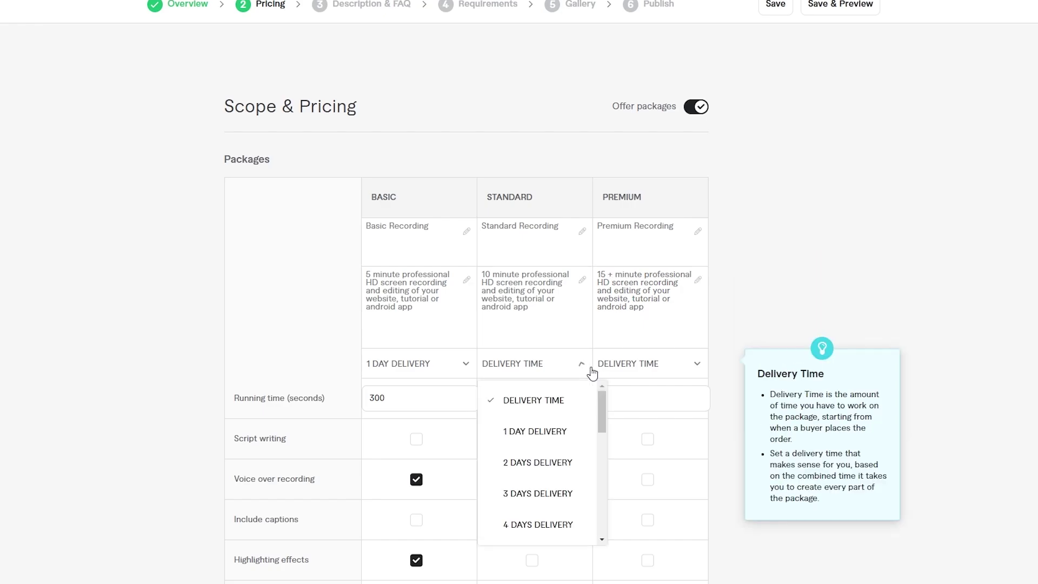
pyautogui.click(538, 463)
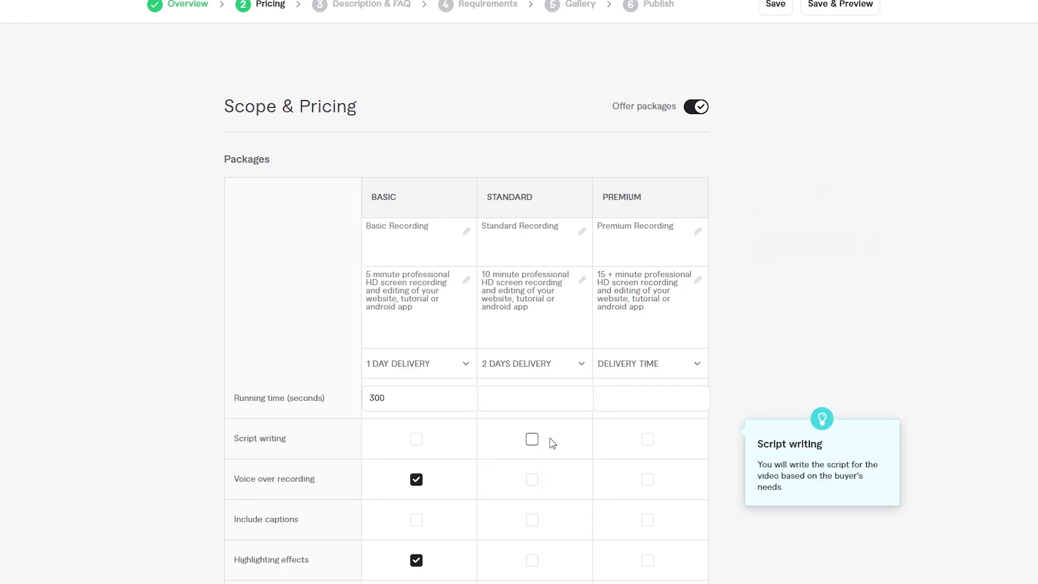
pyautogui.click(651, 374)
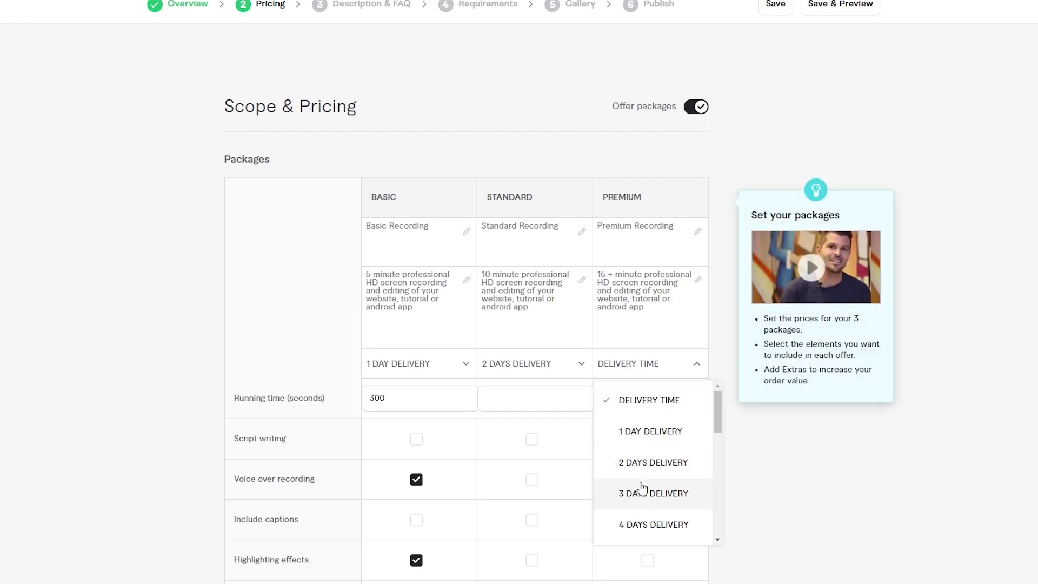
pyautogui.click(643, 464)
pyautogui.scroll(-3, 348, 248)
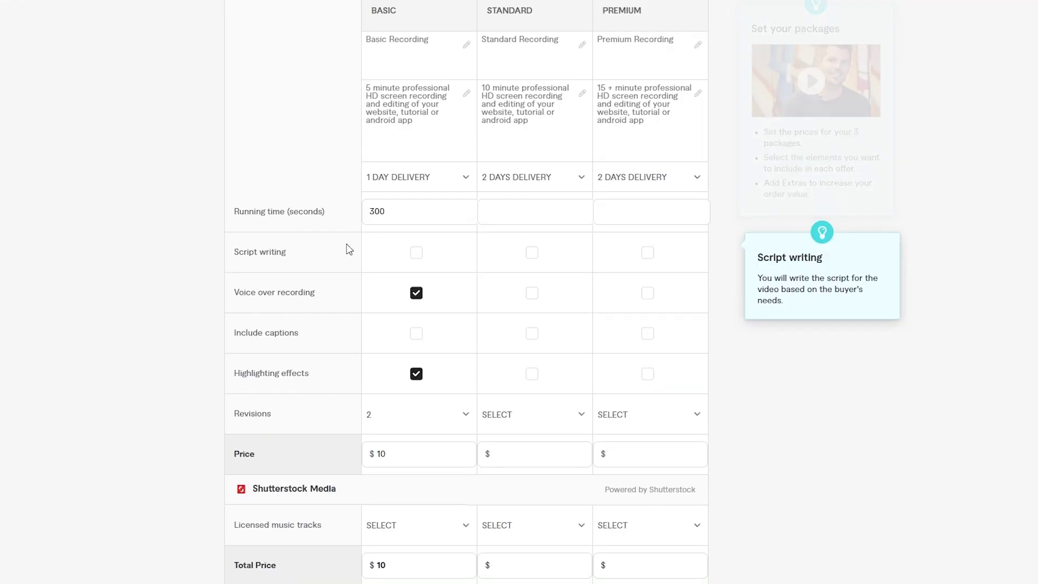
pyautogui.click(387, 216)
pyautogui.doubleClick(377, 211)
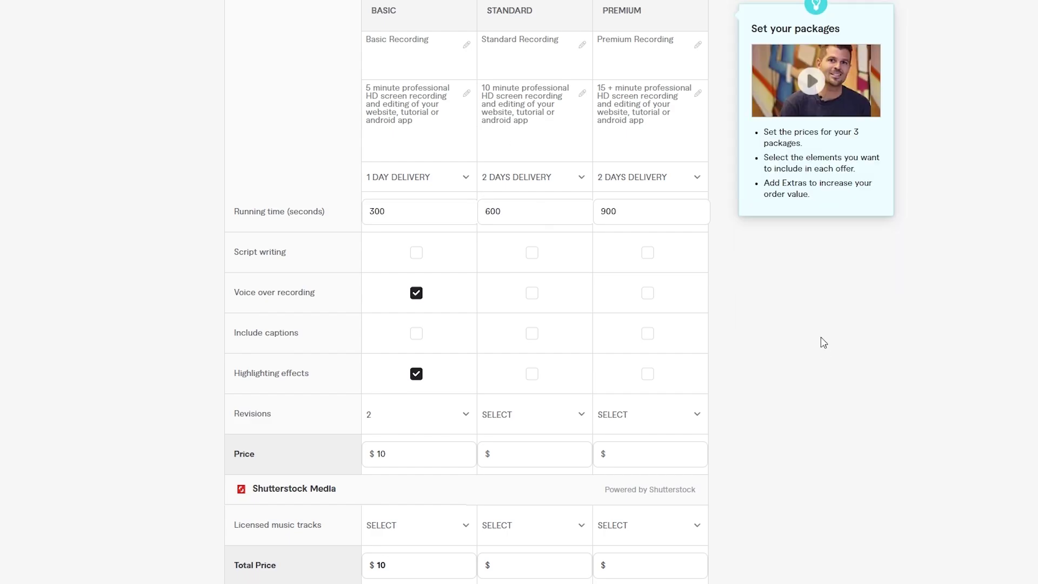
pyautogui.scroll(3, 454, 326)
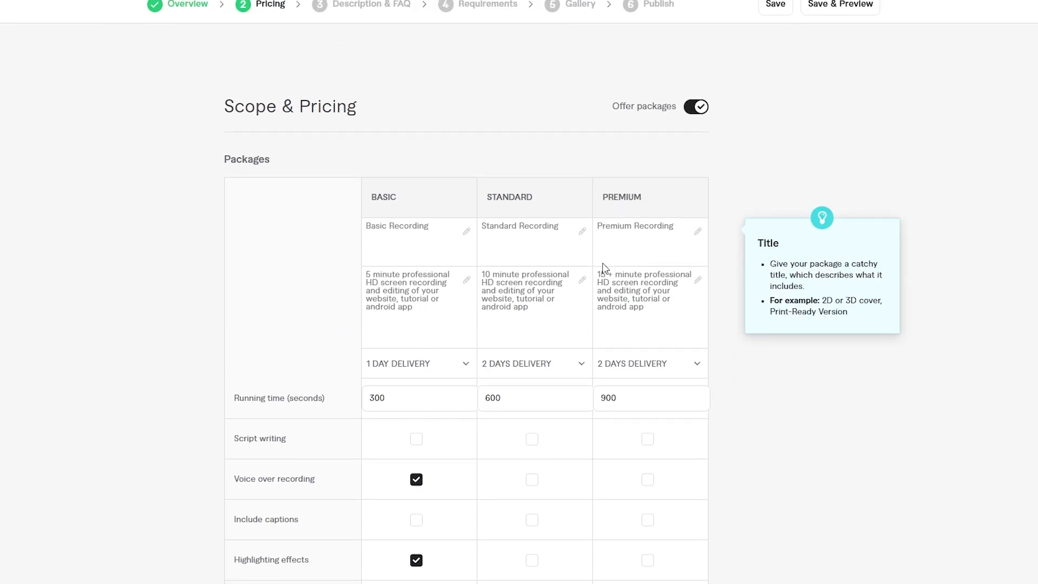
# Price the Standard package at $15 and the Premium package at $20.
pyautogui.scroll(-4, 358, 256)
pyautogui.click(532, 397)
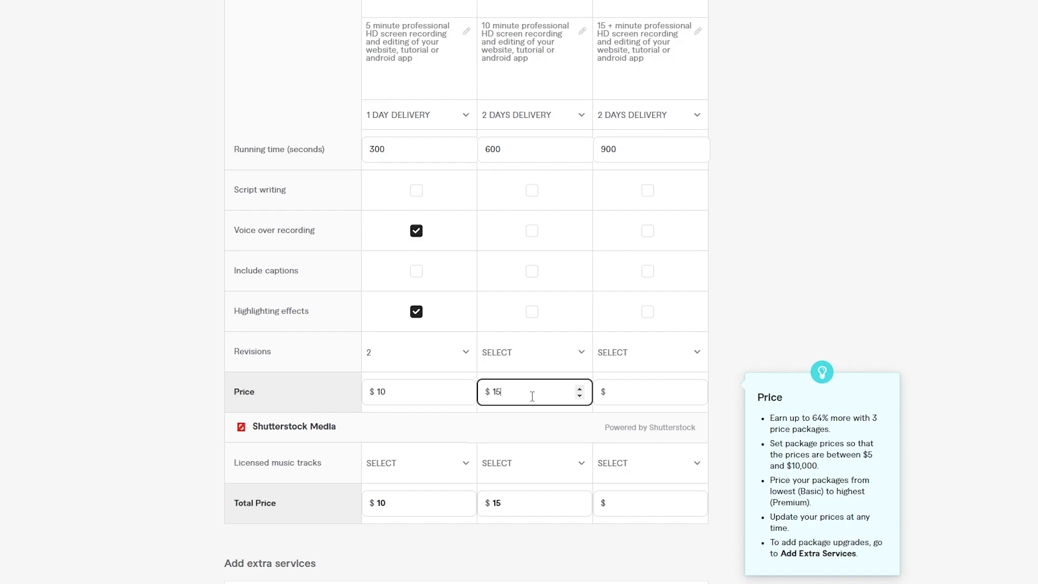
pyautogui.click(660, 393)
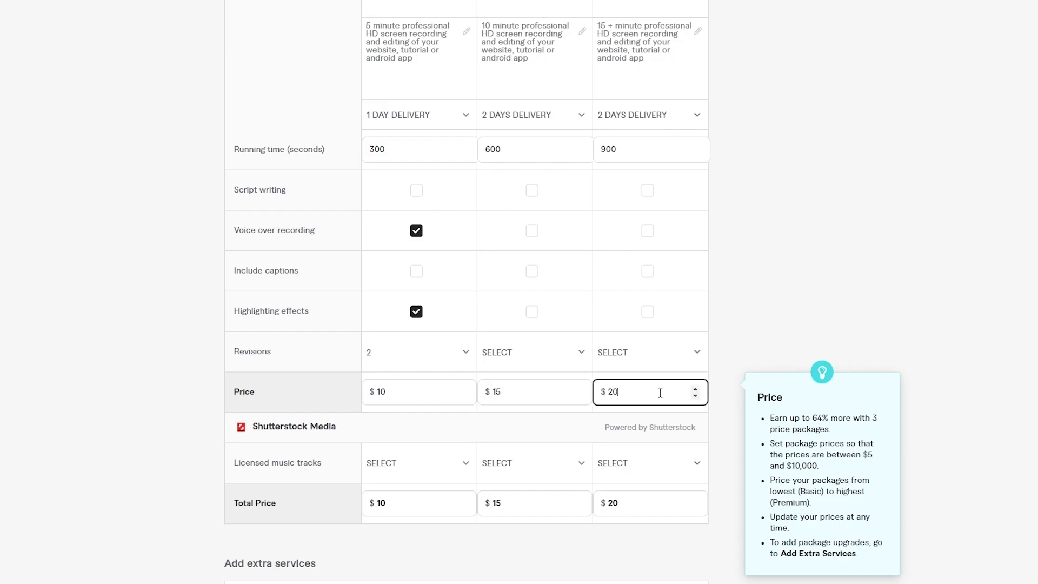
pyautogui.click(804, 290)
# Offer extra fast delivery in 1 day for an extra $5 on Standard and an extra $10 on Premium.
pyautogui.scroll(-5, 494, 332)
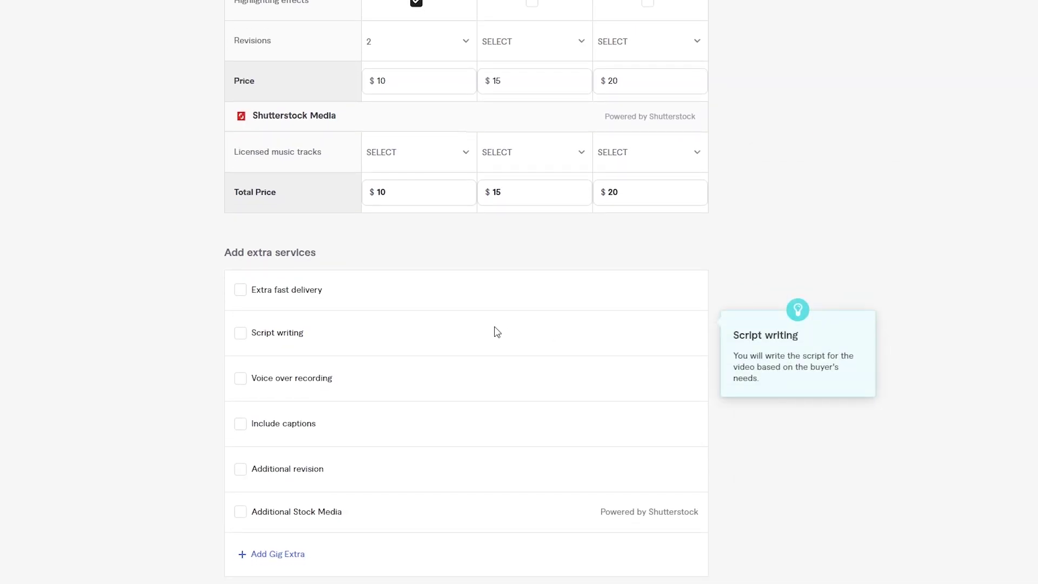
pyautogui.click(237, 291)
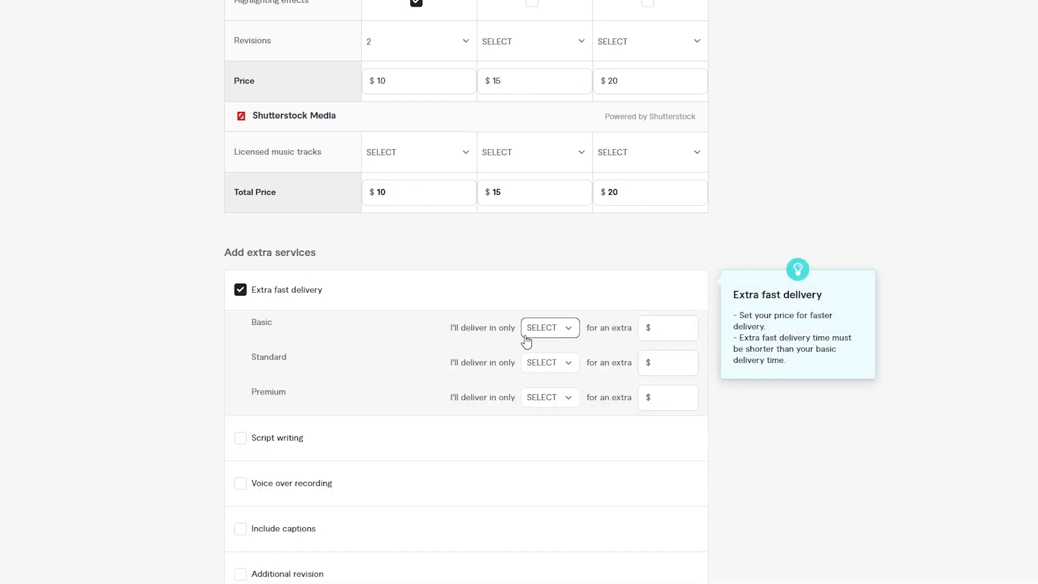
pyautogui.click(564, 334)
pyautogui.click(564, 333)
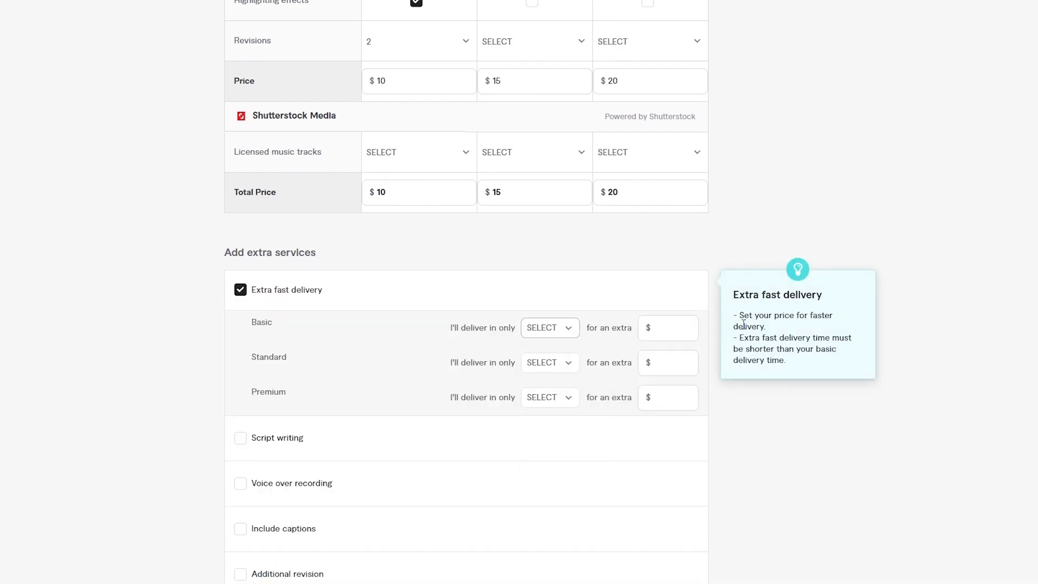
pyautogui.click(570, 366)
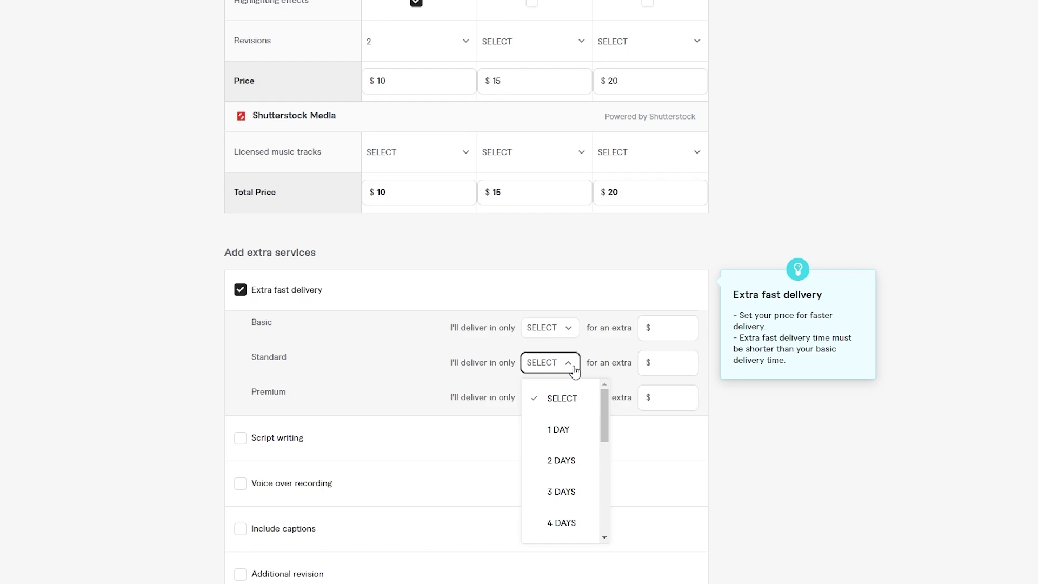
pyautogui.click(566, 440)
pyautogui.click(676, 358)
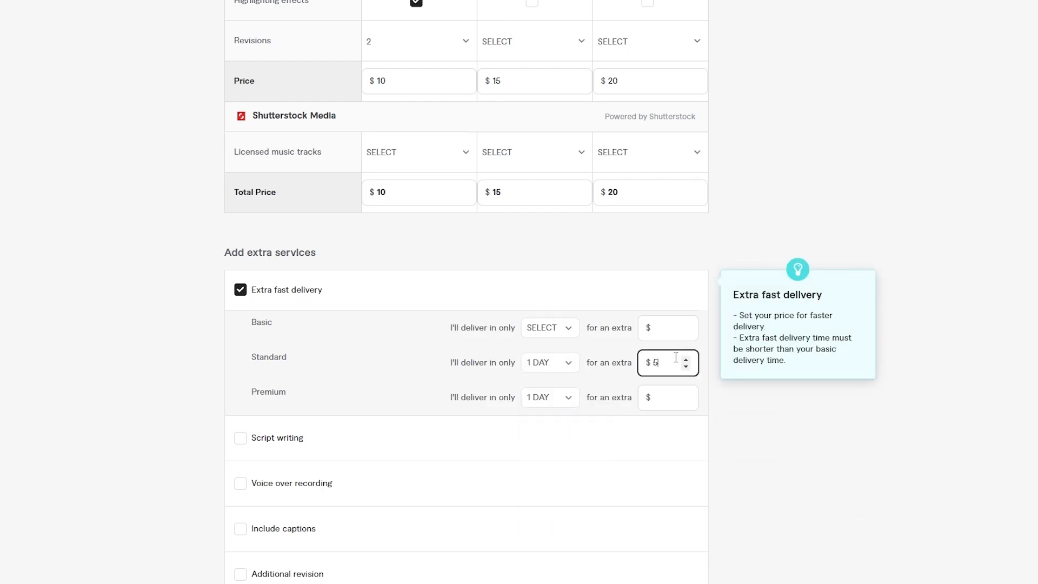
pyautogui.click(658, 404)
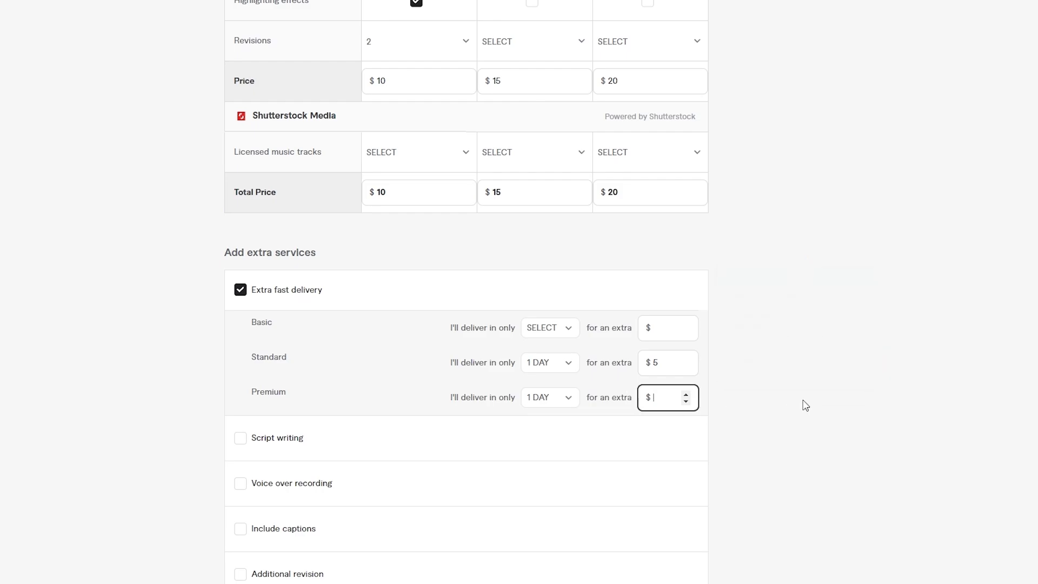
pyautogui.write('10')
pyautogui.scroll(-3, 805, 406)
pyautogui.click(241, 299)
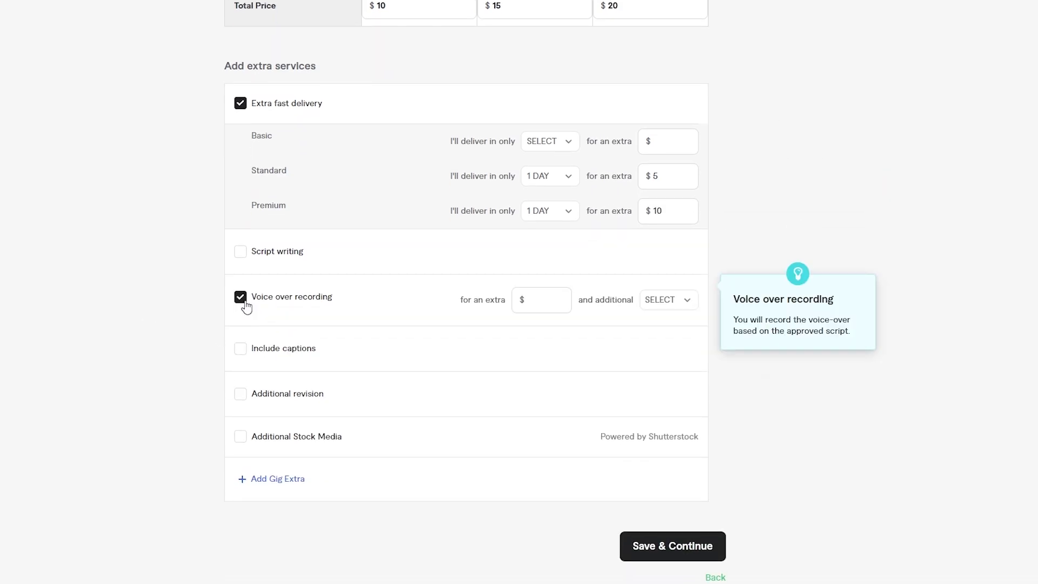
pyautogui.click(242, 299)
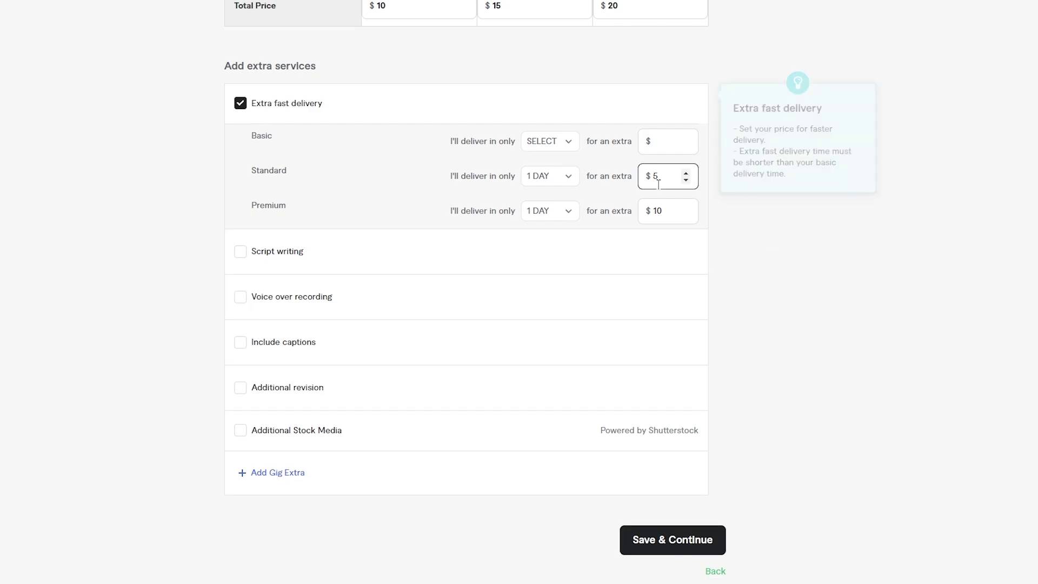
# Check the package pricing and extra services, and save them to continue to the gig description.
pyautogui.scroll(10, 696, 352)
pyautogui.scroll(2, 697, 352)
pyautogui.scroll(-15, 692, 351)
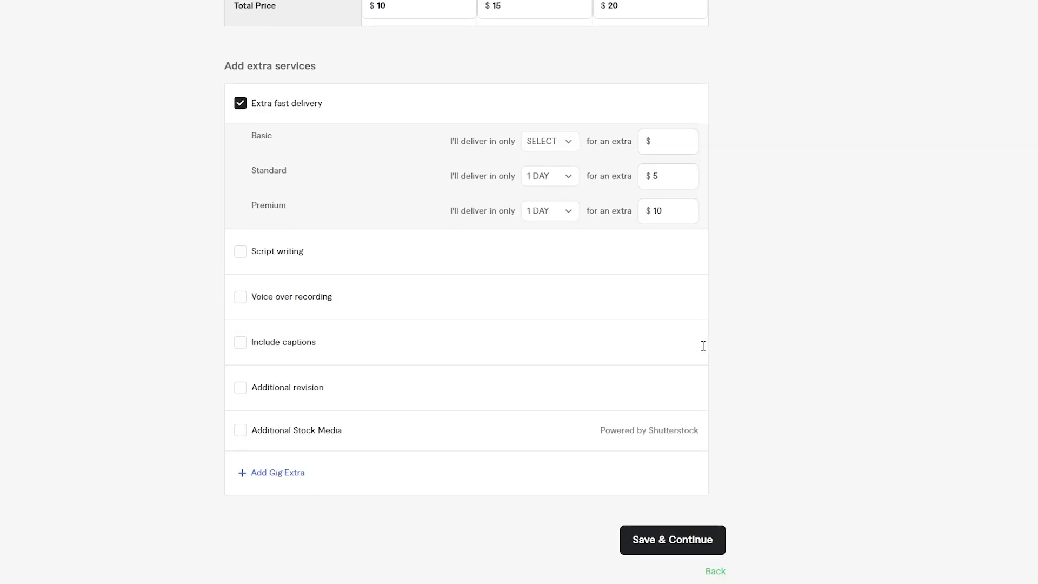
pyautogui.scroll(5, 688, 347)
pyautogui.click(665, 426)
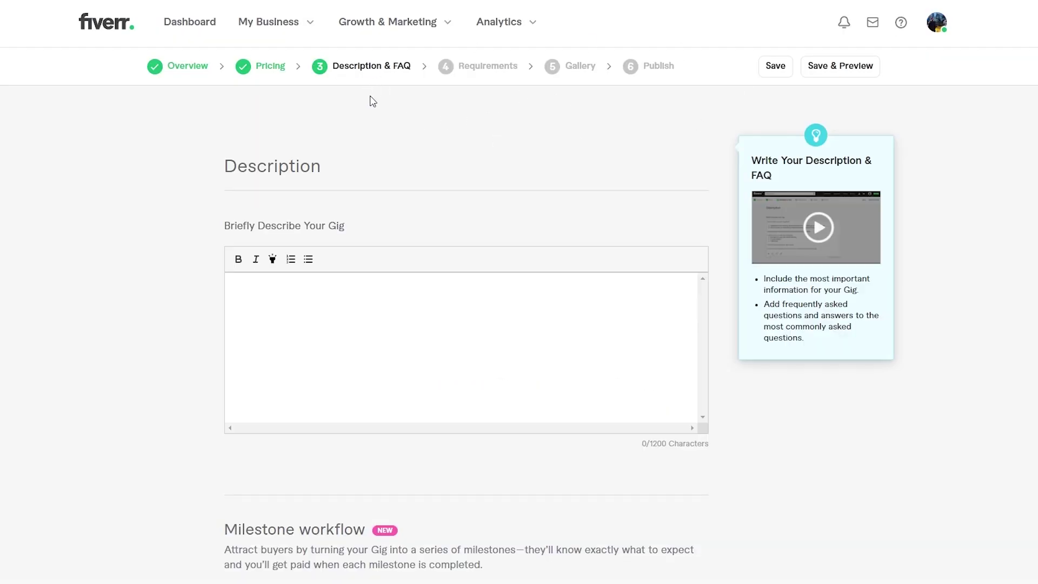
# Paste the prepared screen recording text, beginning with "About this gig", as the gig's description.
pyautogui.moveTo(535, 268)
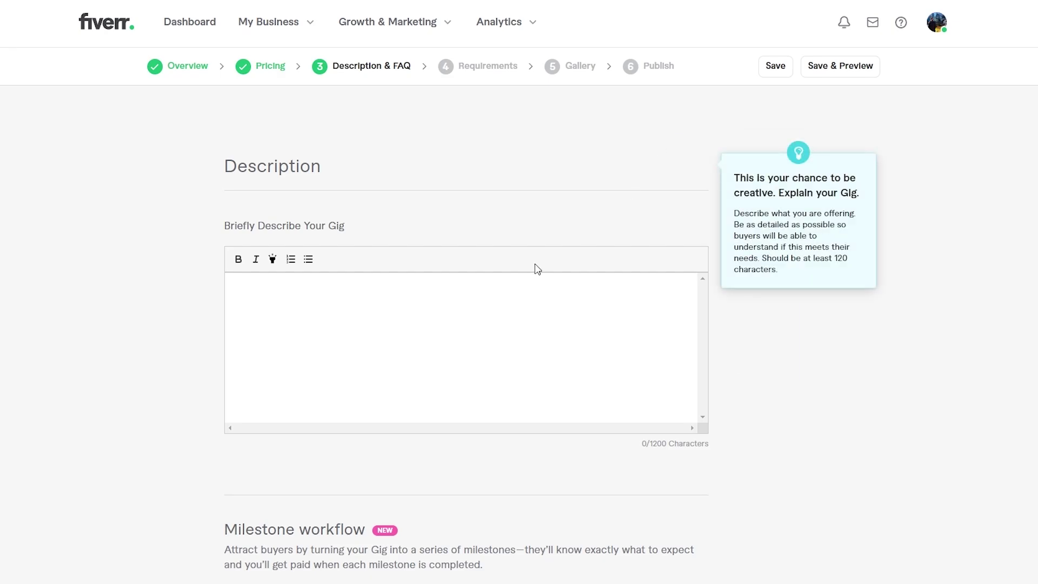
pyautogui.scroll(-3, 536, 268)
pyautogui.scroll(3, 433, 266)
pyautogui.moveTo(230, 225); pyautogui.dragTo(333, 224)
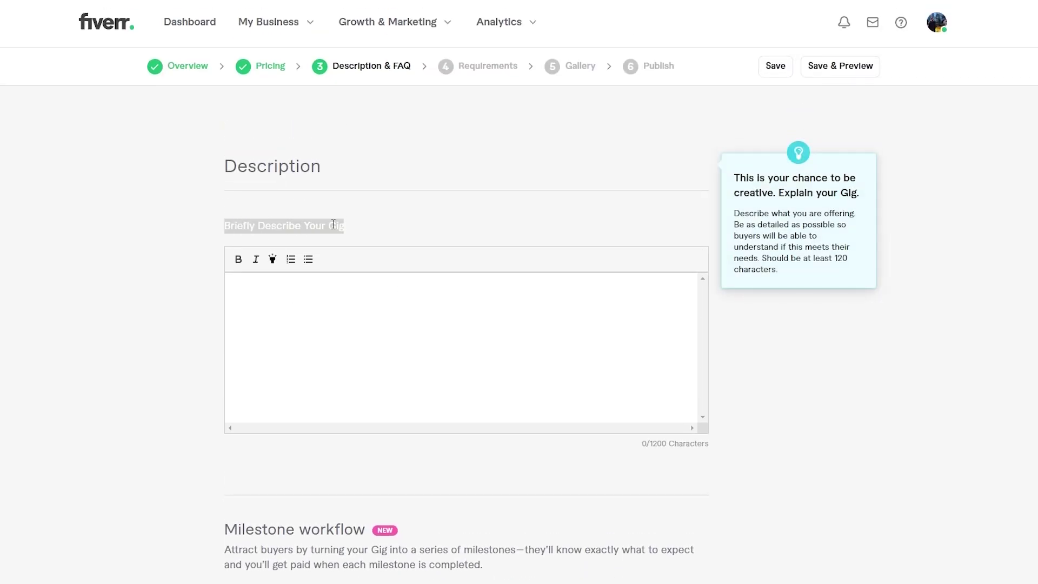
pyautogui.click(375, 222)
pyautogui.click(475, 331)
pyautogui.hotkey('ctrl', 'v')
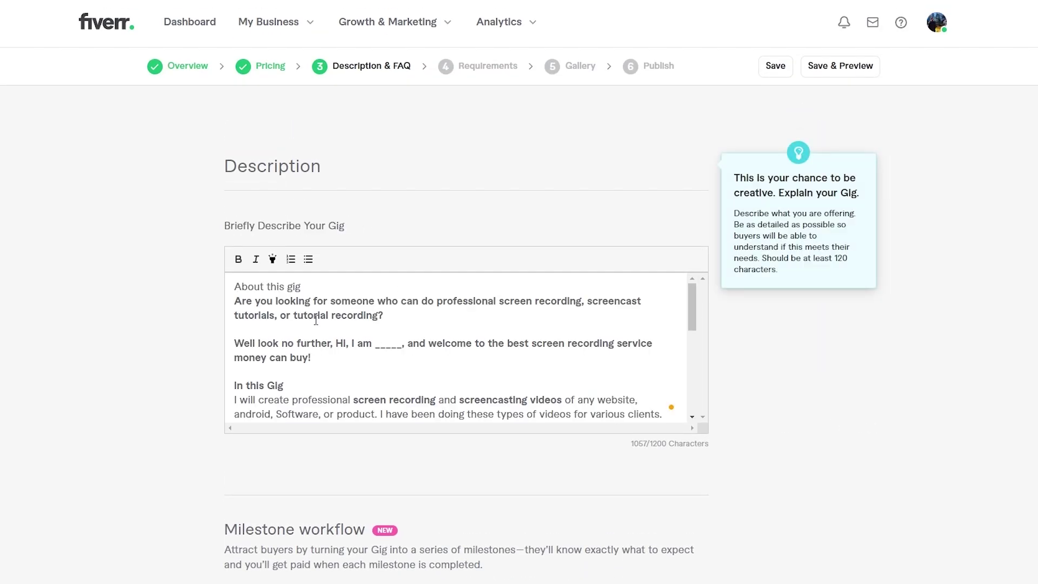
# Review the pasted description, and save the section without adding any FAQ to continue to the buyer requirements.
pyautogui.scroll(-10, 299, 318)
pyautogui.scroll(-1, 298, 318)
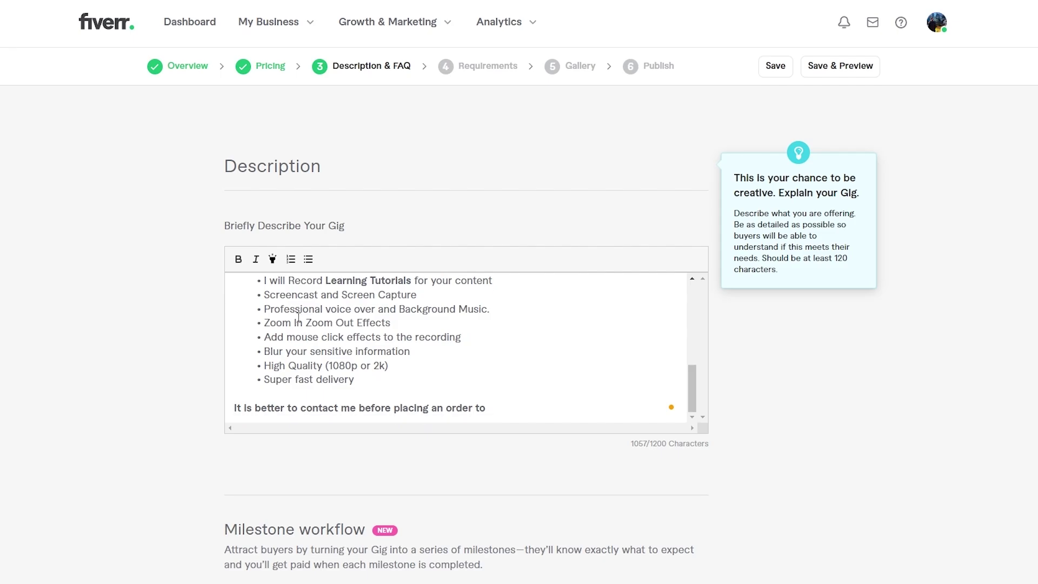
pyautogui.scroll(10, 298, 318)
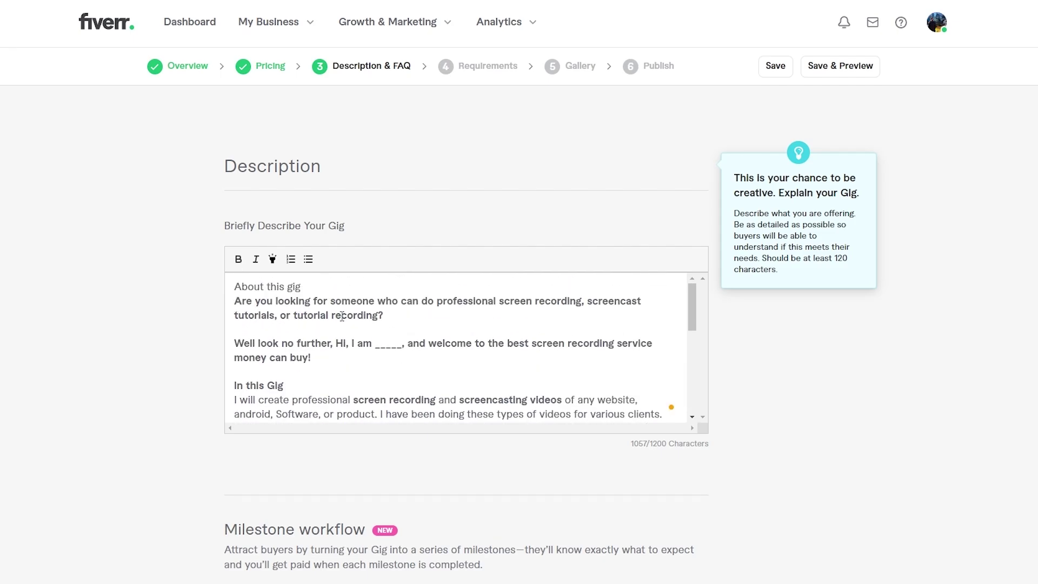
pyautogui.scroll(-10, 342, 317)
pyautogui.scroll(-5, 621, 343)
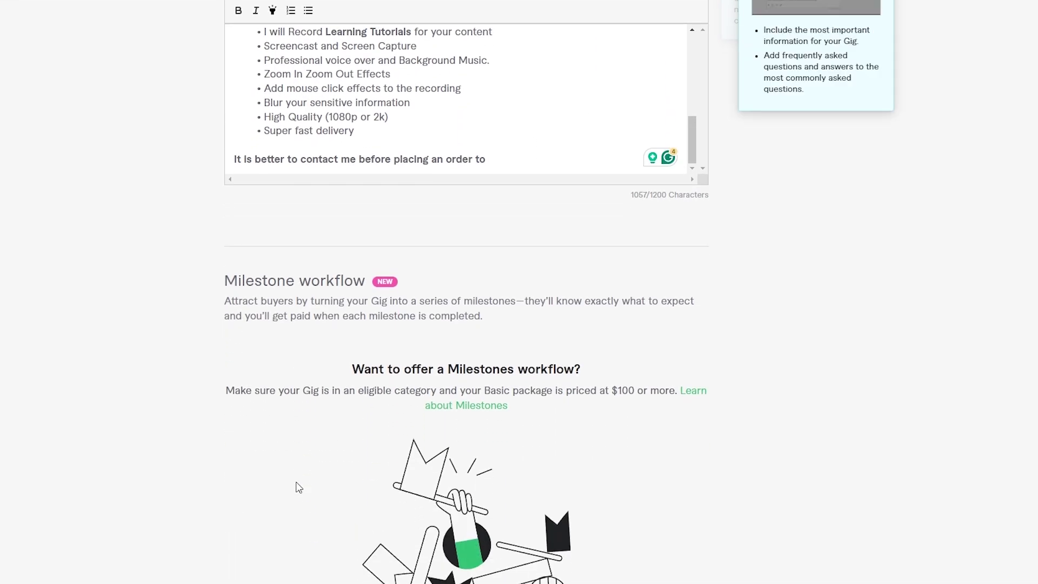
pyautogui.scroll(-7, 299, 488)
pyautogui.moveTo(540, 357)
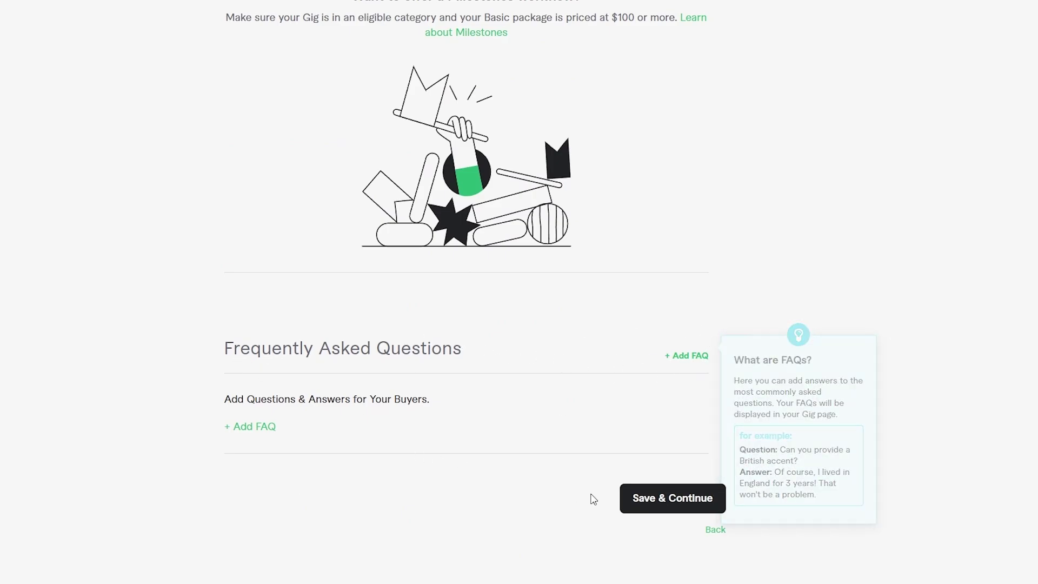
pyautogui.click(655, 505)
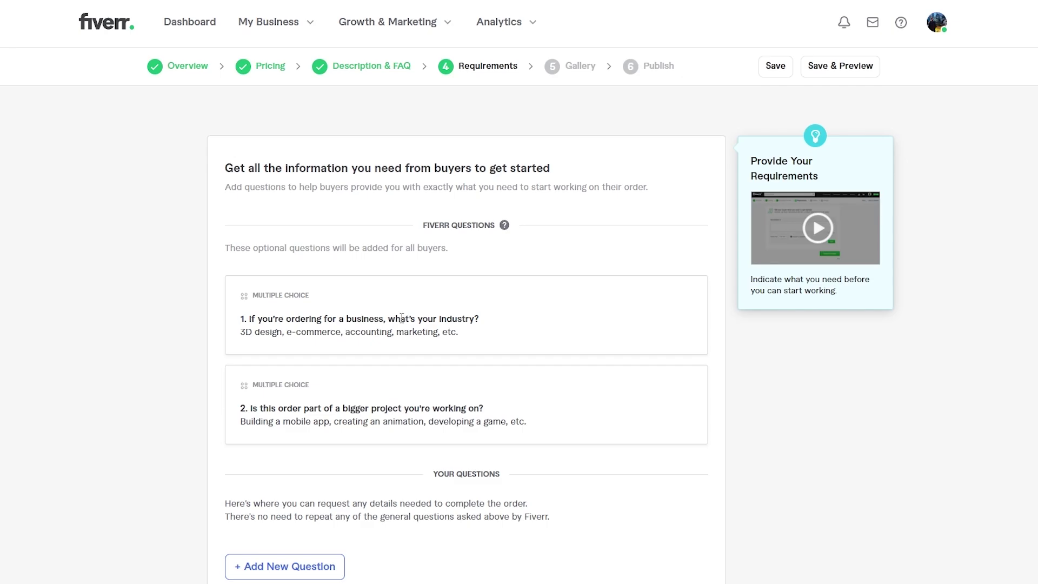
# Read Fiverr's two optional buyer questions and try to continue without adding a custom question.
pyautogui.scroll(-3, 466, 245)
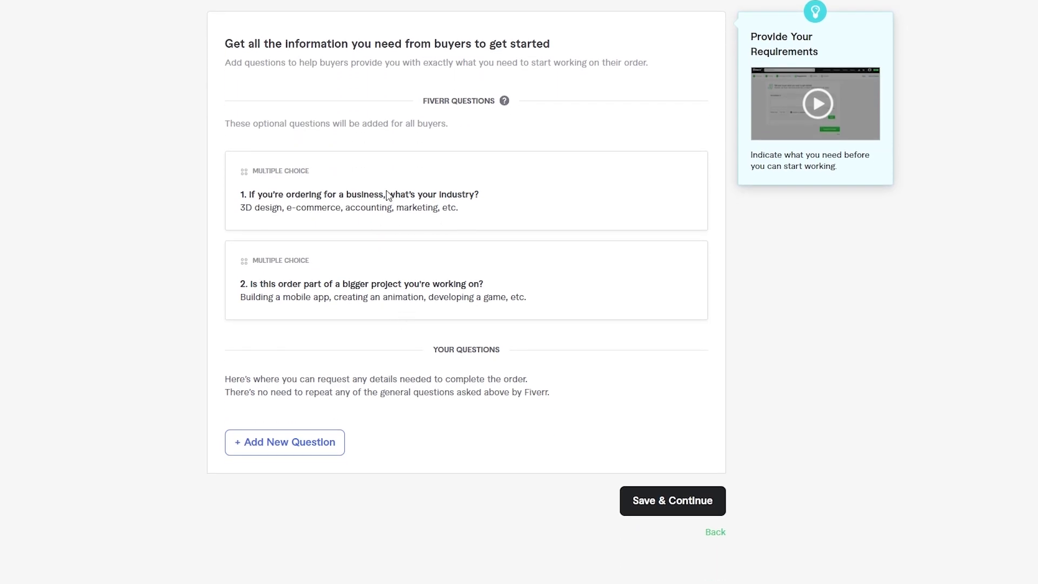
pyautogui.scroll(3, 373, 378)
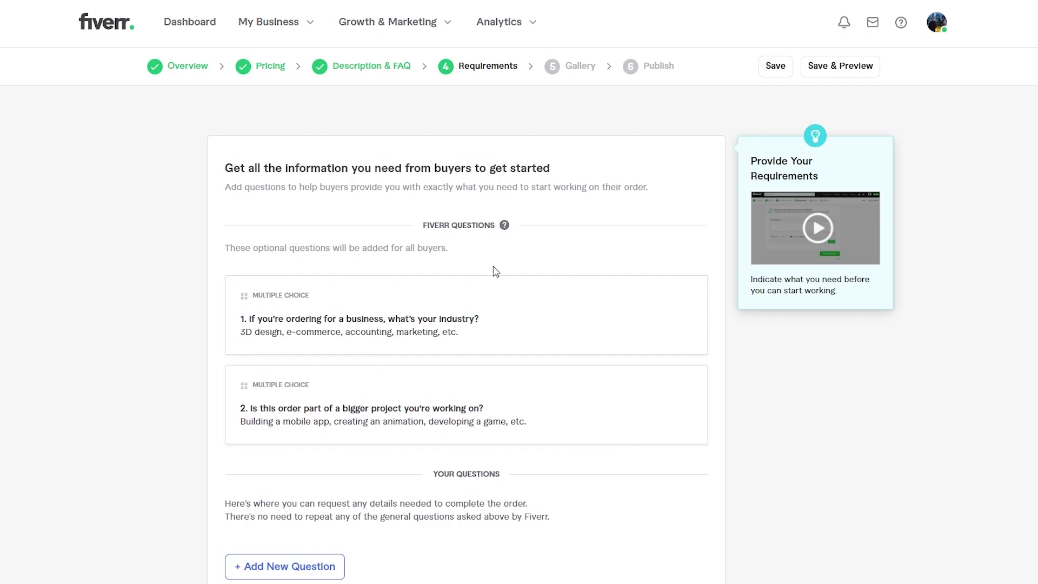
pyautogui.scroll(-6, 478, 267)
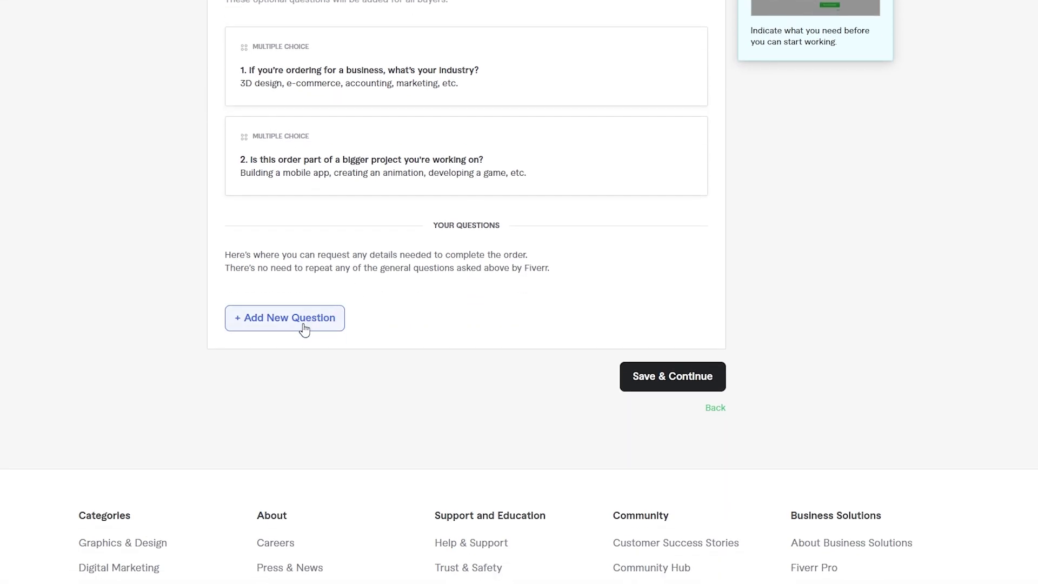
pyautogui.scroll(6, 424, 259)
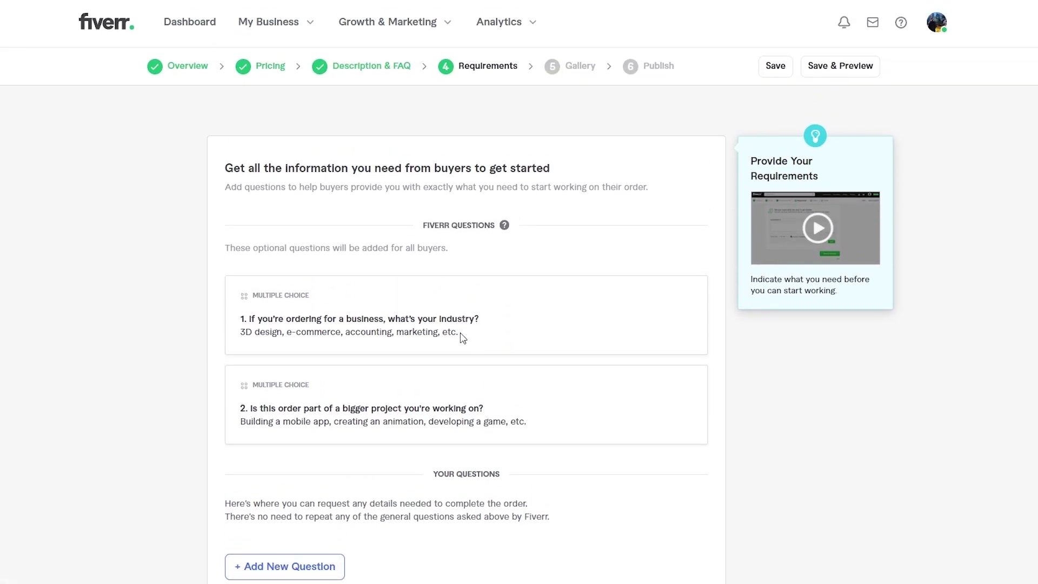
pyautogui.scroll(-5, 495, 270)
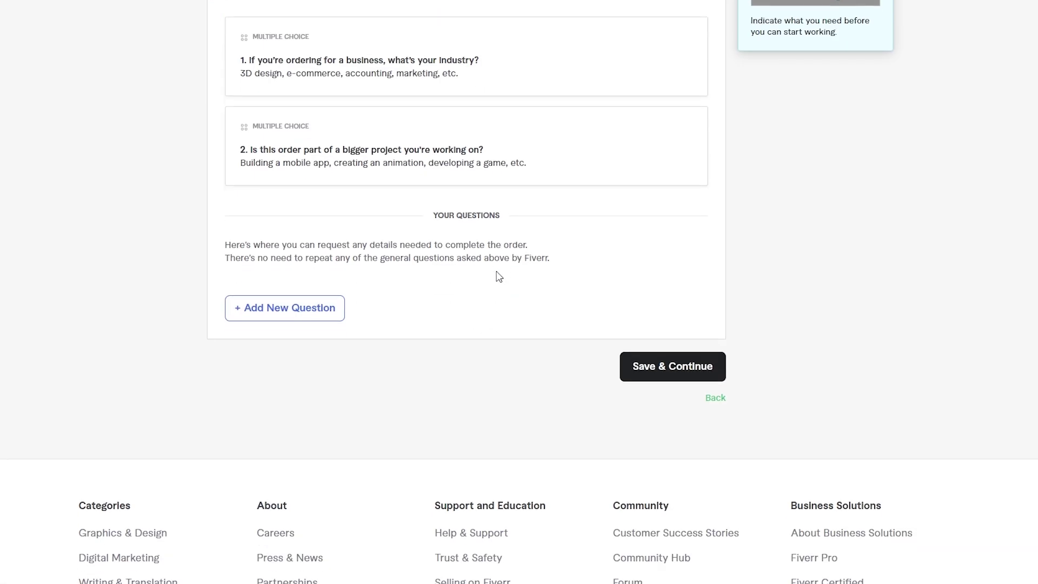
pyautogui.scroll(1, 498, 277)
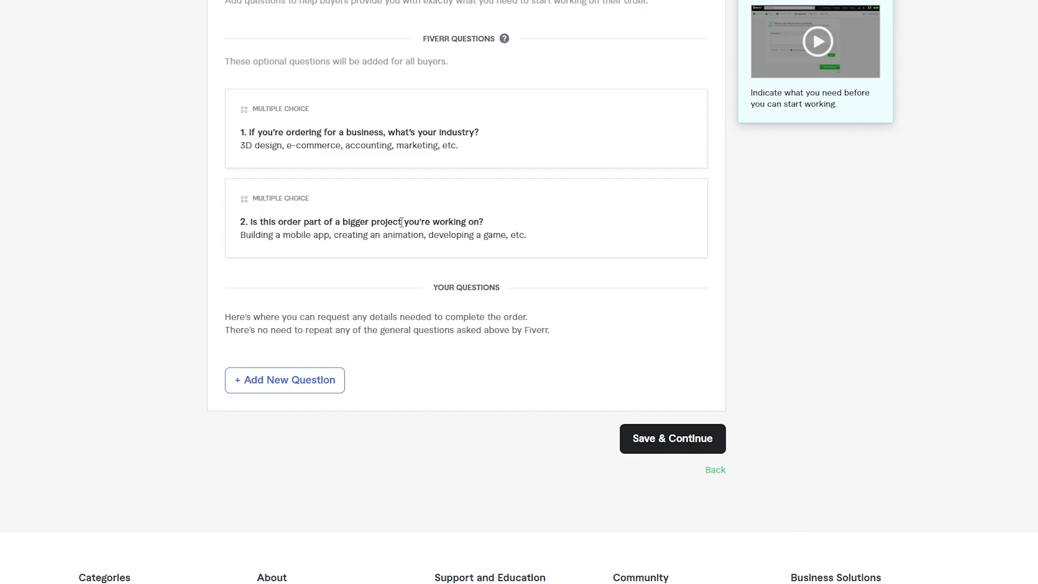
pyautogui.moveTo(403, 222); pyautogui.dragTo(481, 222)
pyautogui.click(250, 237)
pyautogui.moveTo(250, 236); pyautogui.dragTo(433, 237)
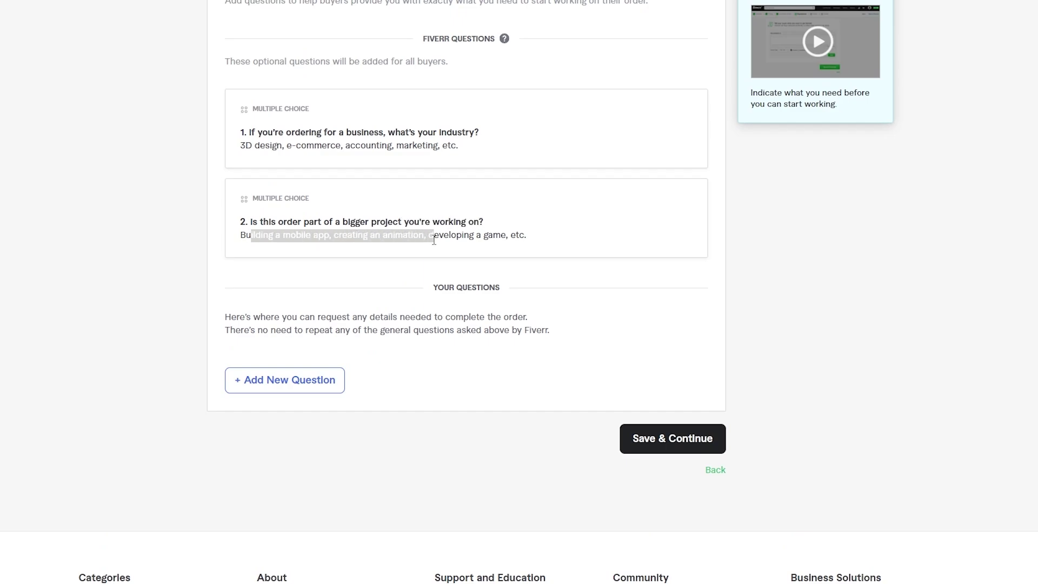
pyautogui.click(528, 331)
pyautogui.click(649, 441)
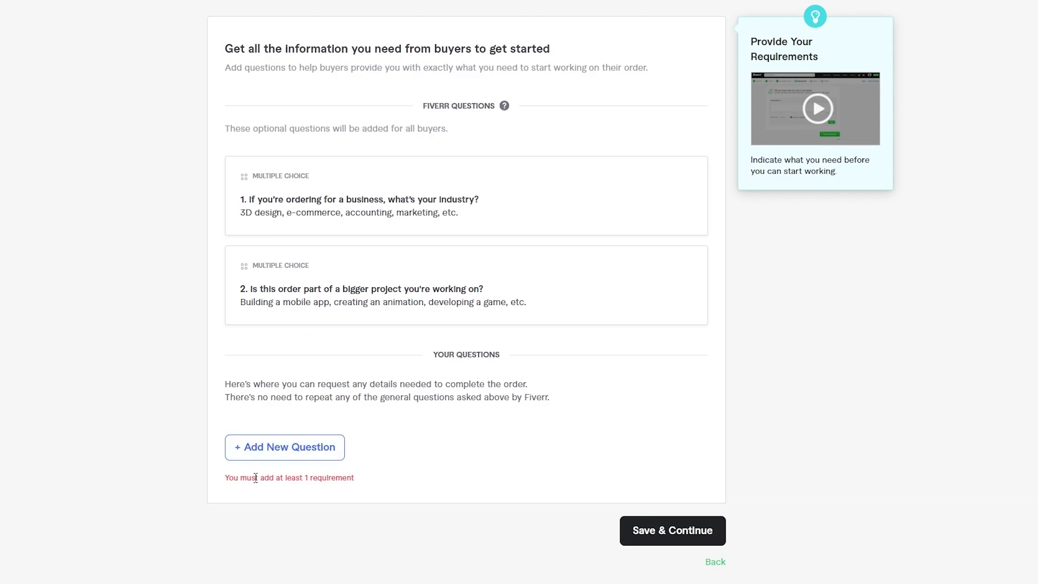
# Add the required free-text buyer question "What Type of Videos do you expect?" and save the requirements to continue to the gallery.
pyautogui.moveTo(255, 478); pyautogui.dragTo(364, 483)
pyautogui.click(281, 448)
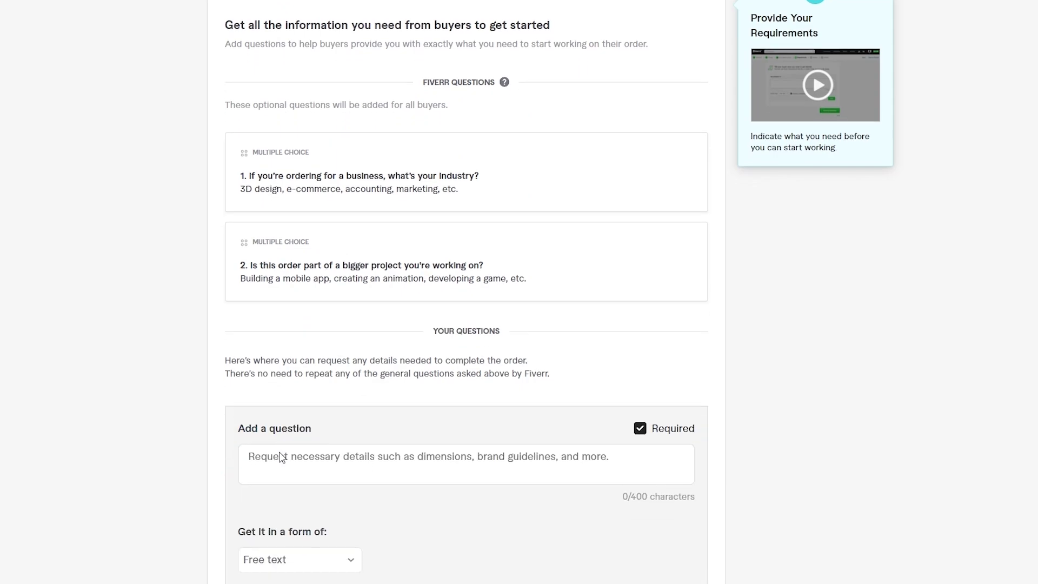
pyautogui.click(280, 456)
pyautogui.scroll(3, 398, 171)
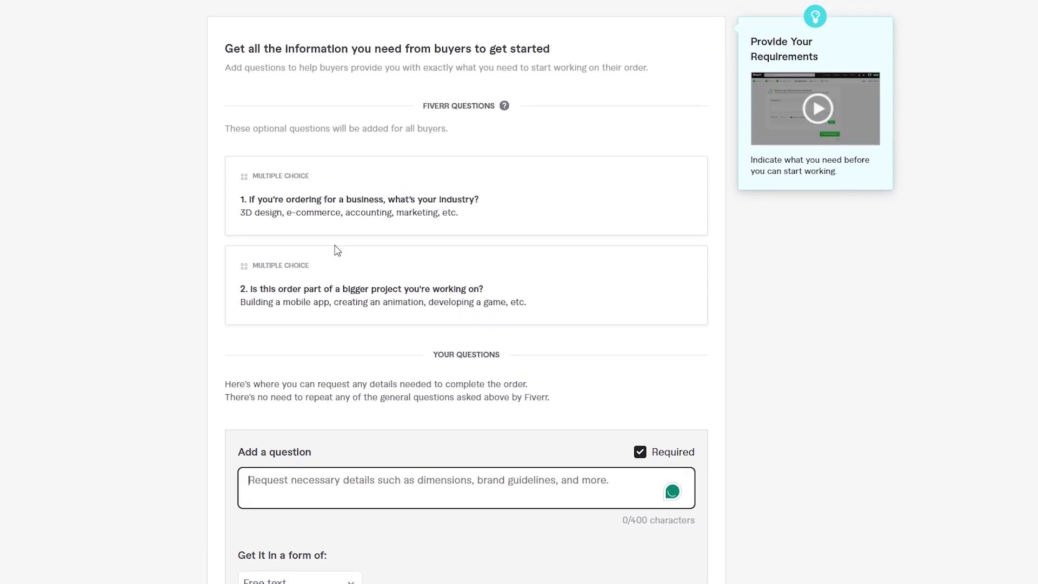
pyautogui.scroll(-3, 275, 302)
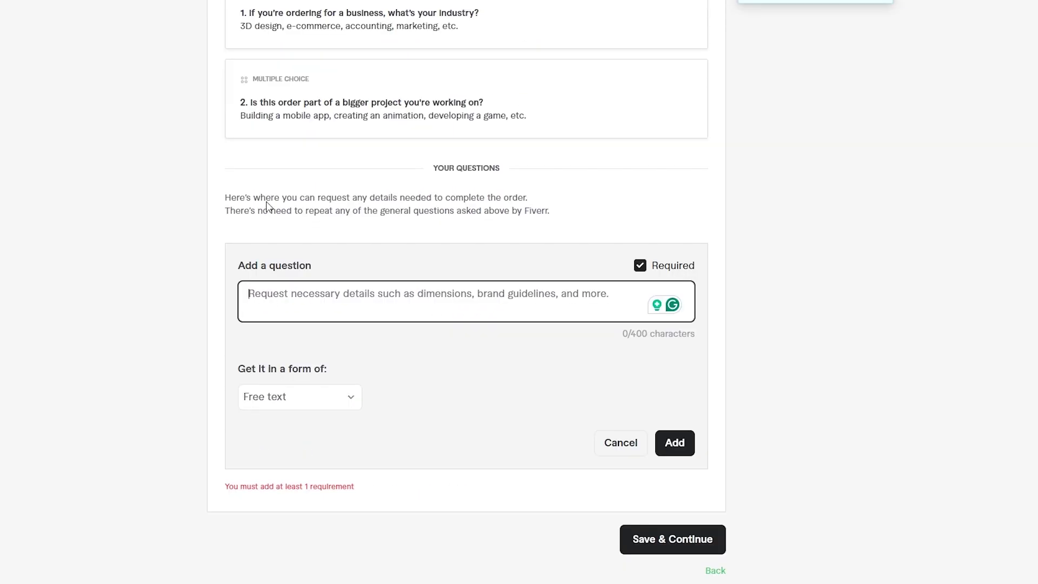
pyautogui.moveTo(271, 199); pyautogui.dragTo(555, 196)
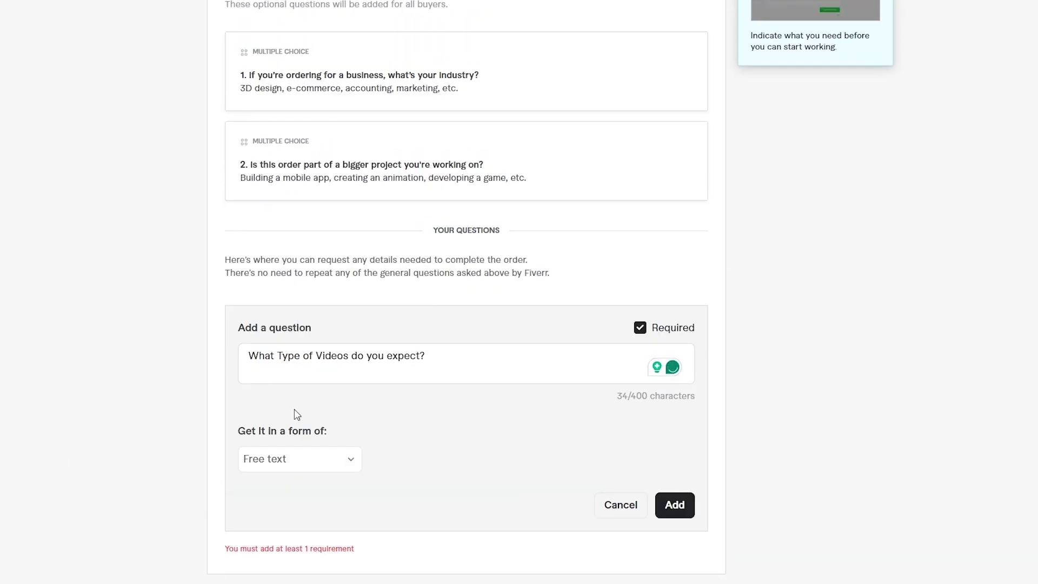
pyautogui.scroll(-2, 454, 385)
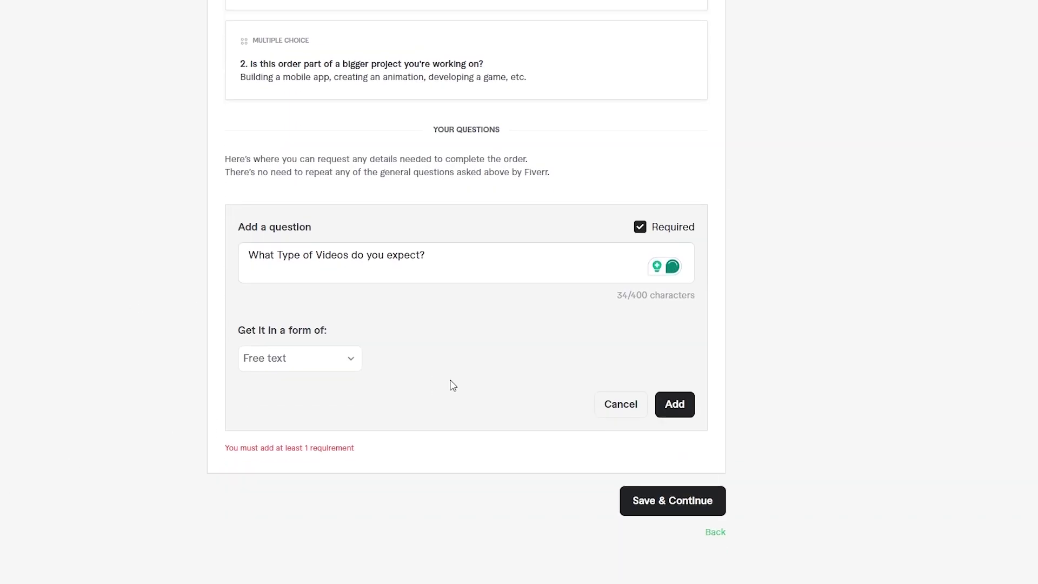
pyautogui.scroll(-2, 453, 385)
pyautogui.click(674, 322)
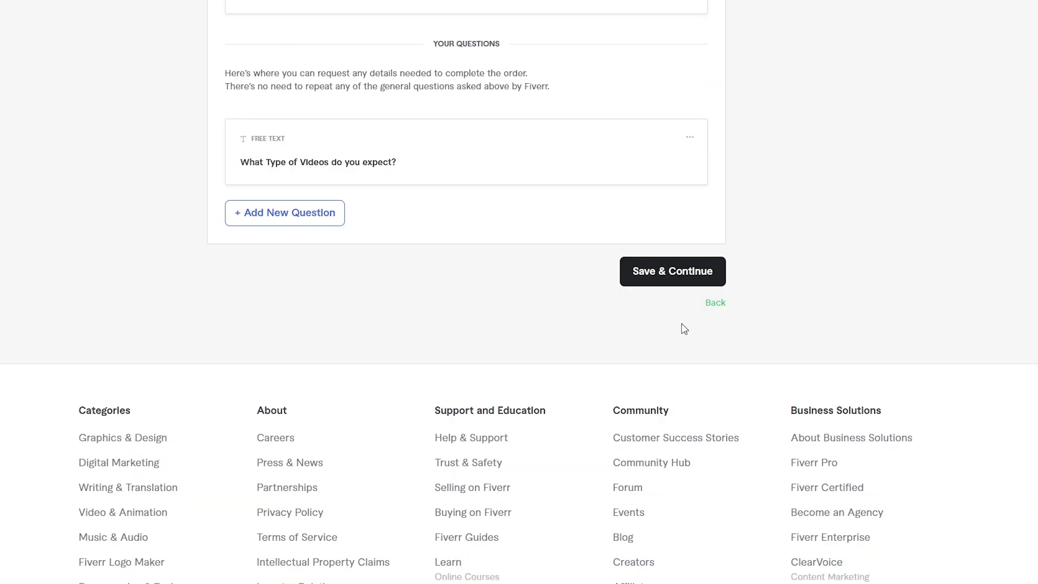
pyautogui.scroll(3, 384, 287)
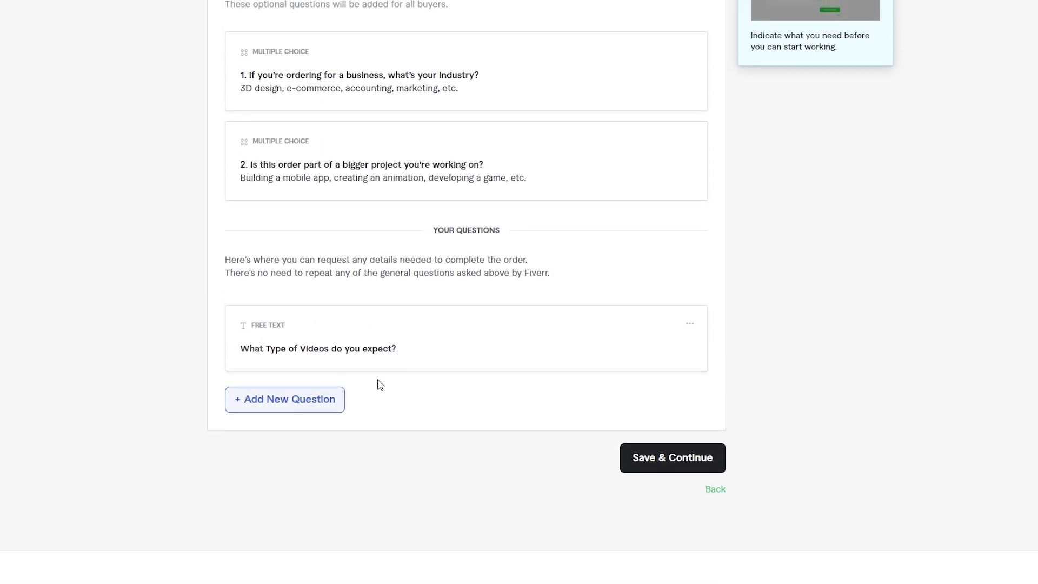
pyautogui.click(710, 459)
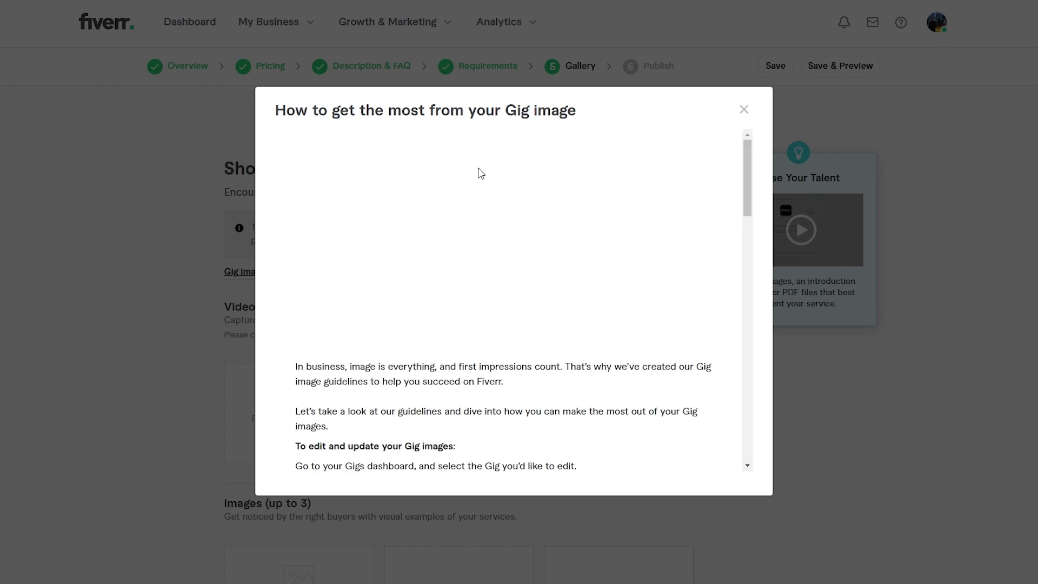
# Skim the guidelines on getting the most from the gig image and close them.
pyautogui.scroll(-3, 595, 410)
pyautogui.scroll(-15, 598, 411)
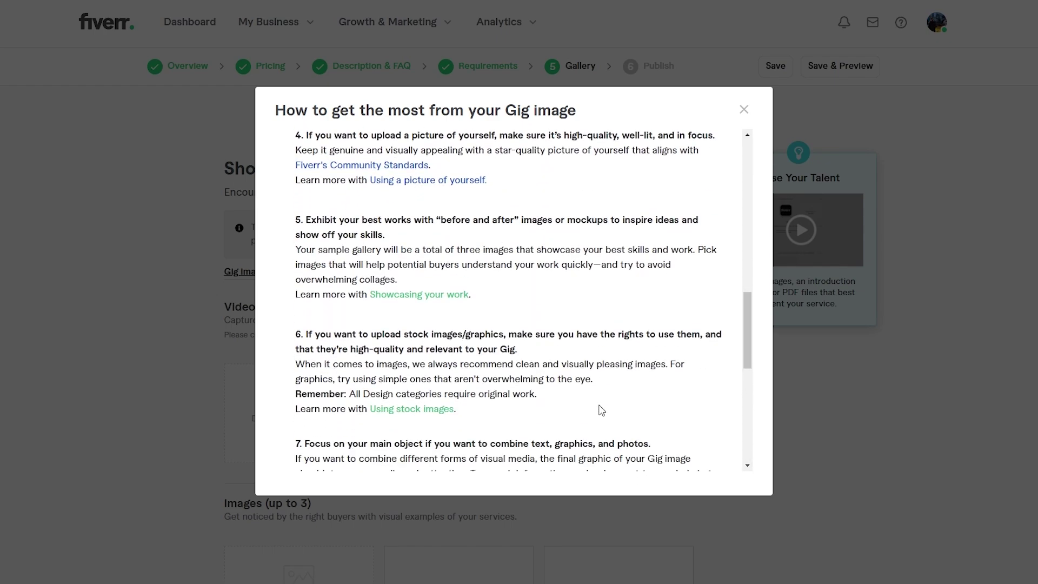
pyautogui.click(744, 111)
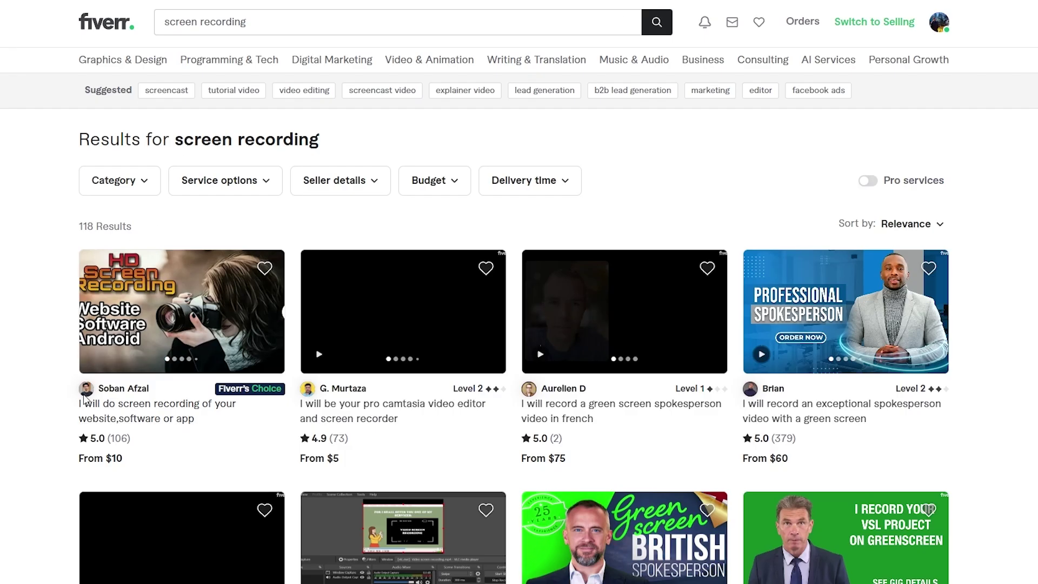
# Examine the thumbnails of competing gigs in the screen recording search results for gallery ideas.
pyautogui.scroll(-10, 519, 292)
pyautogui.scroll(-10, 520, 292)
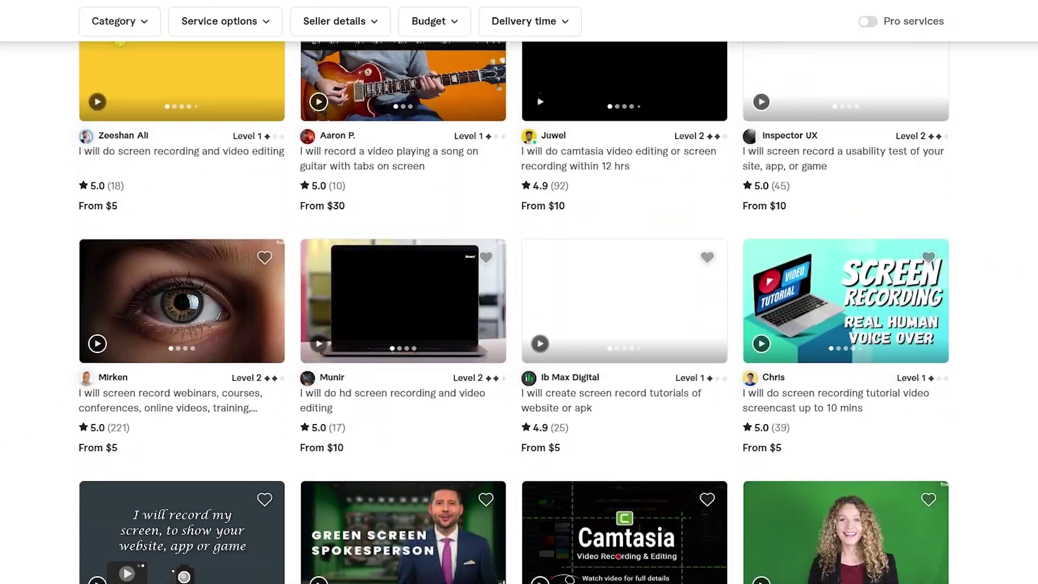
pyautogui.scroll(-15, 519, 292)
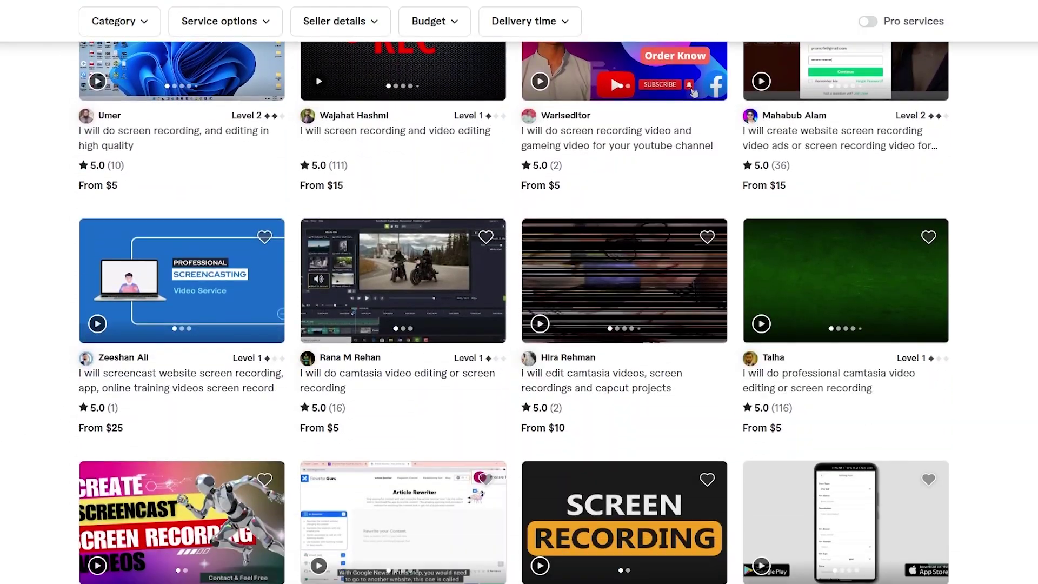
pyautogui.scroll(-3, 519, 292)
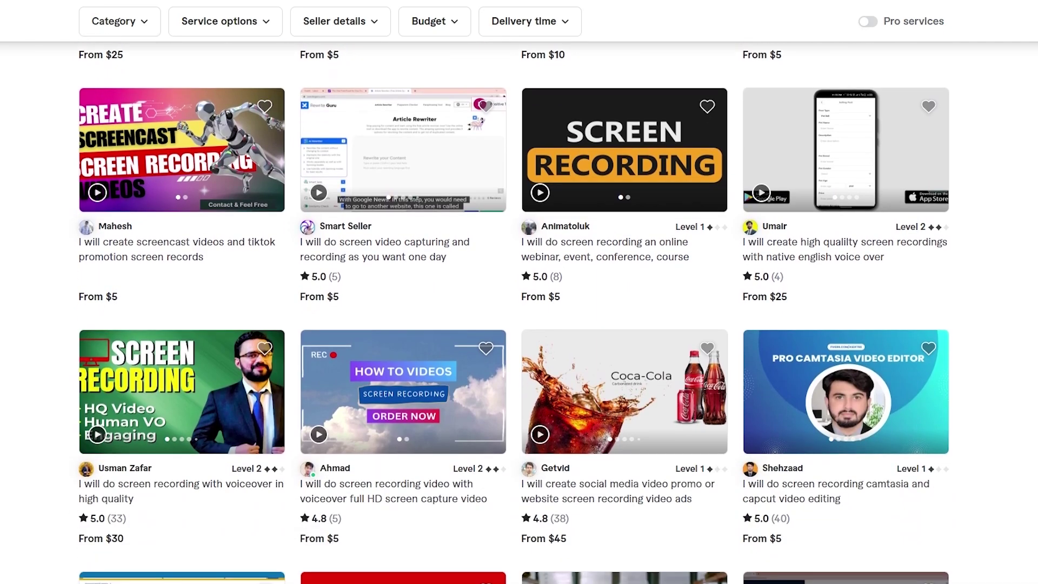
pyautogui.scroll(-9, 519, 292)
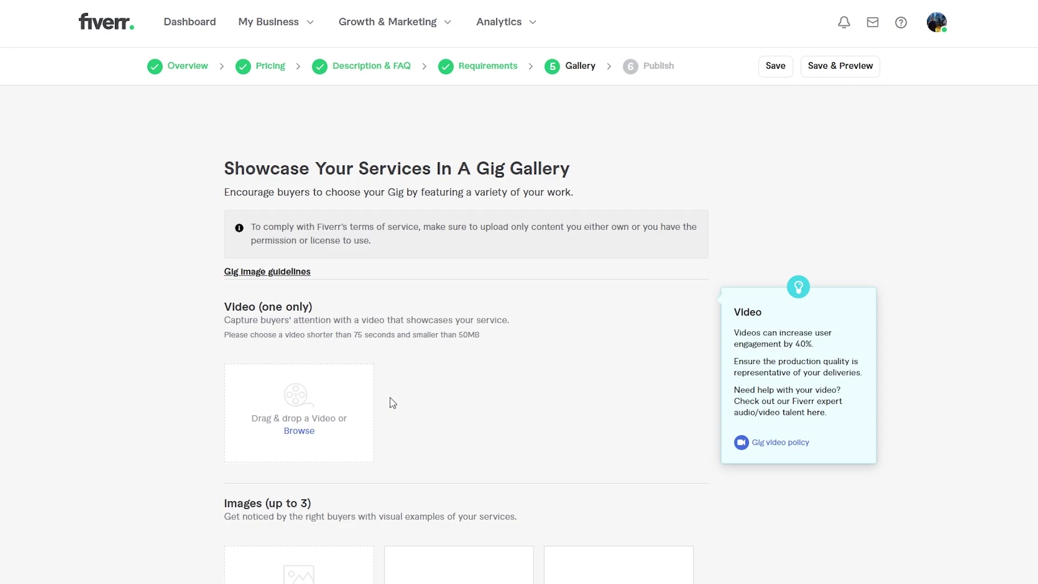
# Look over the gig gallery's upload areas for one video, three images and two PDF documents.
pyautogui.scroll(-5, 422, 411)
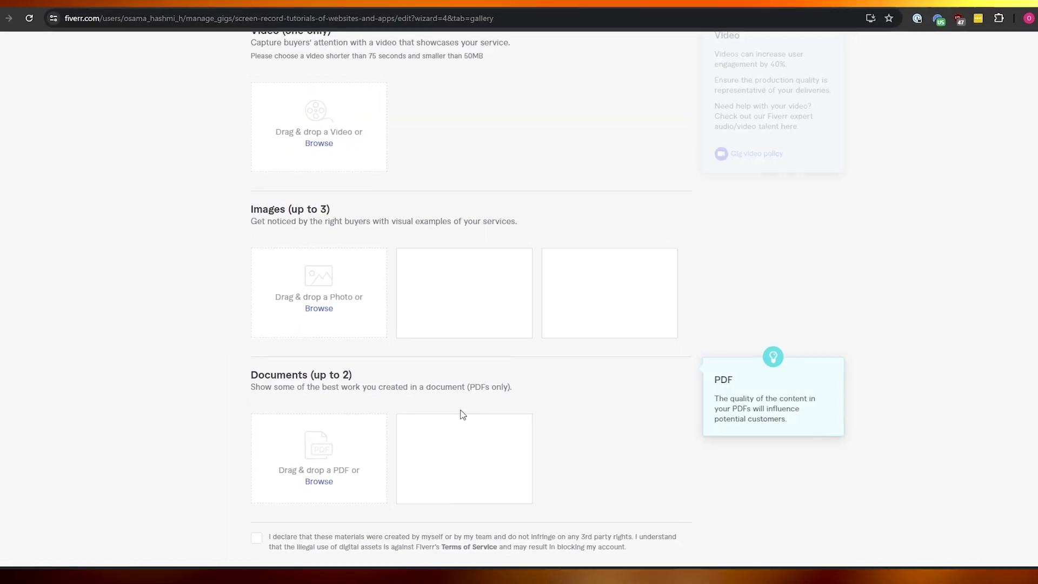
pyautogui.scroll(5, 454, 416)
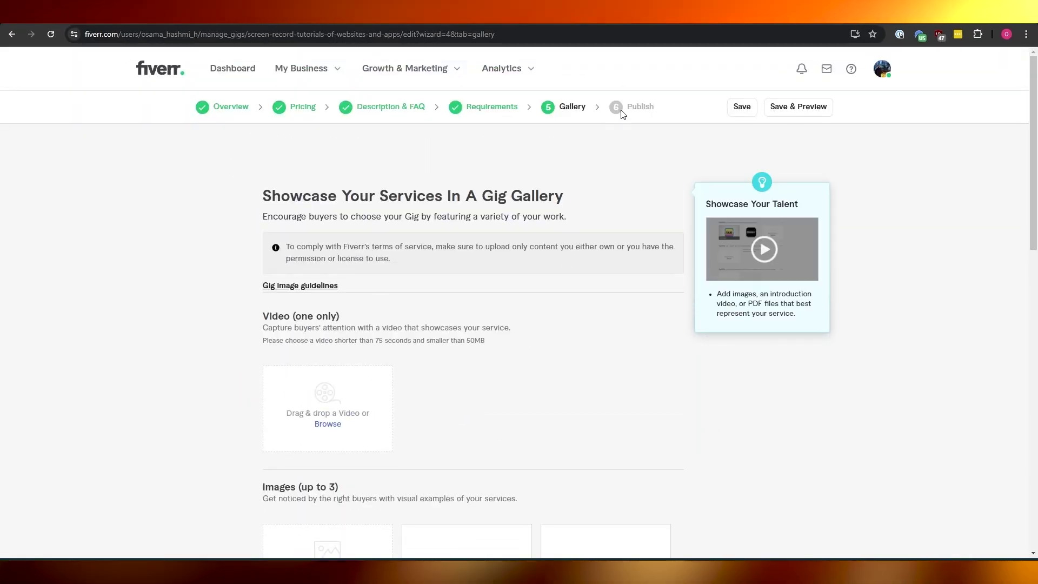